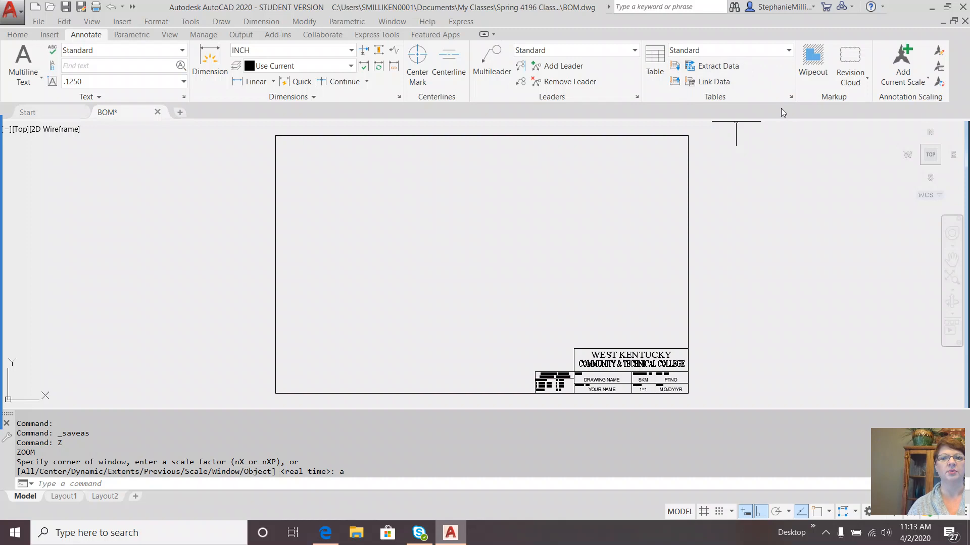
- Examine the table styles available in the drawing and the preview of the Standard style
{"action": "left_click", "coordinate": [790, 98]}
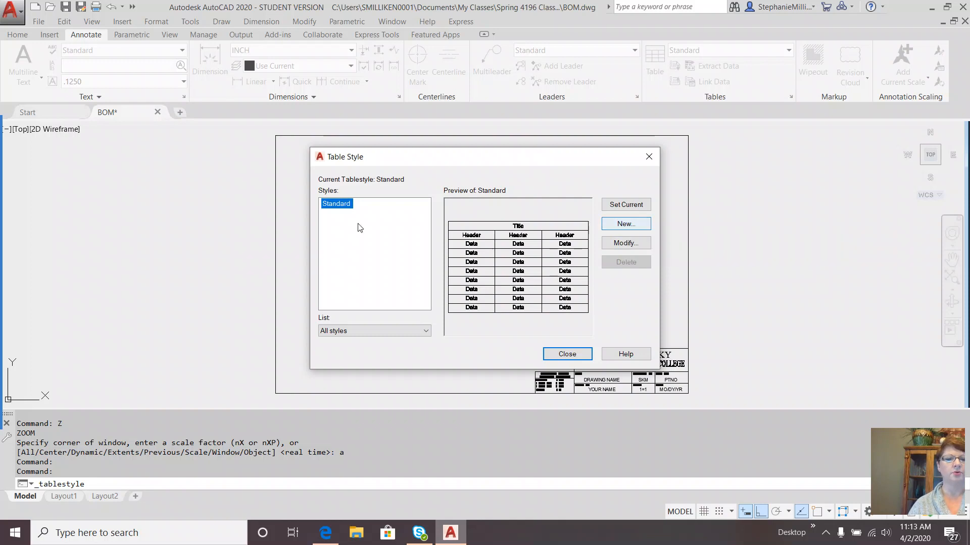
{"action": "left_click", "coordinate": [422, 332]}
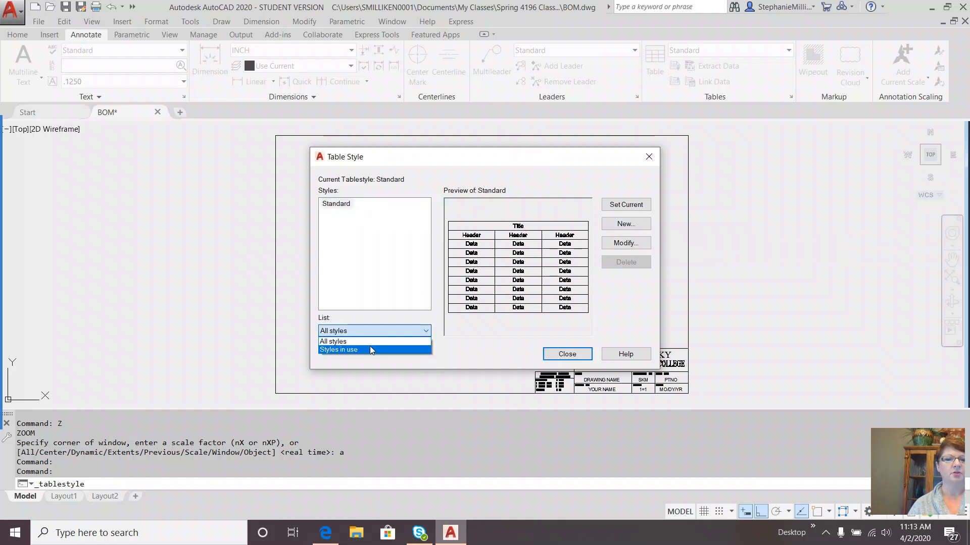
{"action": "left_click", "coordinate": [567, 355]}
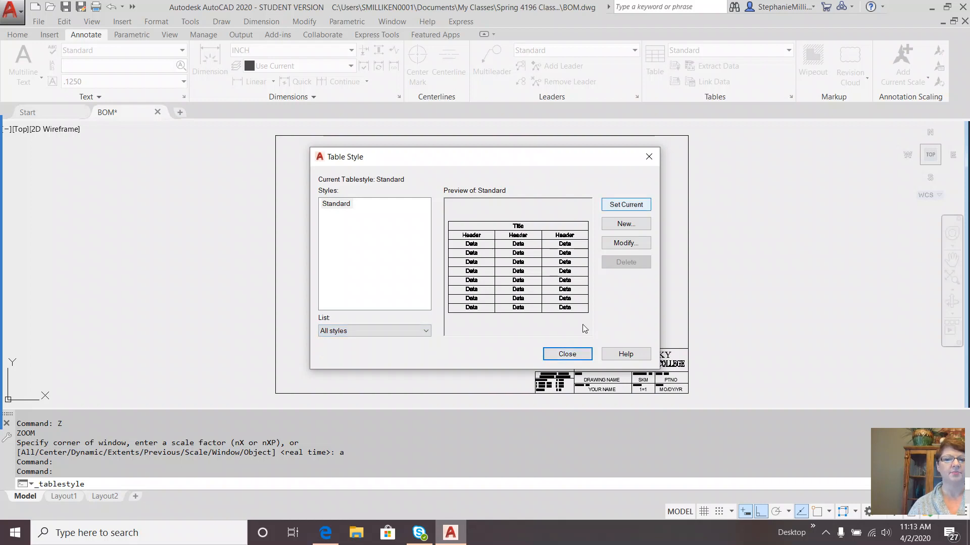
{"action": "left_click", "coordinate": [565, 355]}
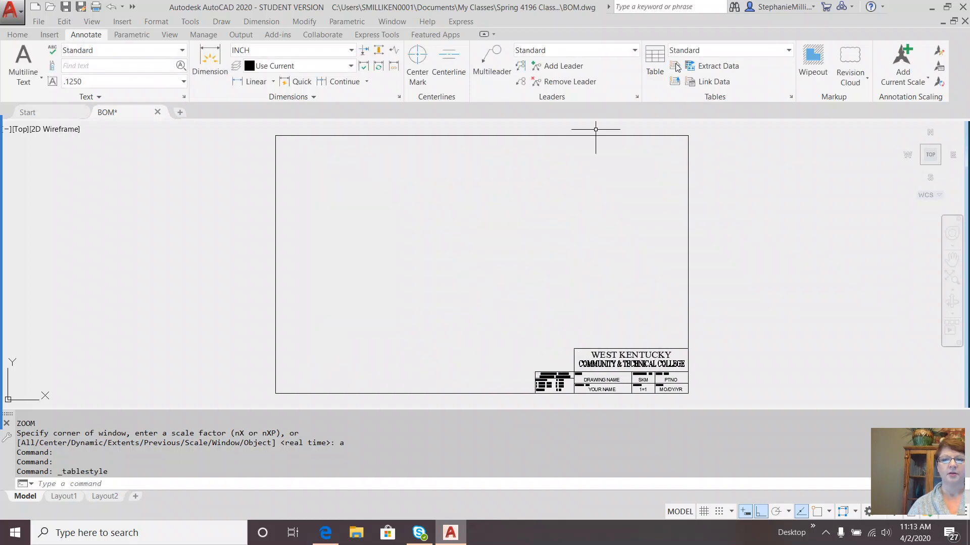
- Set up a new empty table in the Standard style with 5 columns and 8 data rows
{"action": "left_click", "coordinate": [655, 59]}
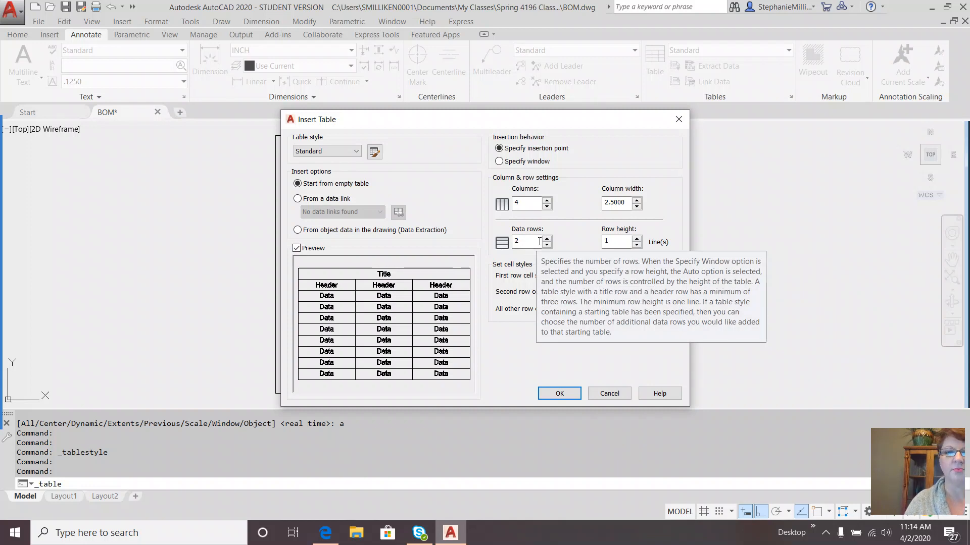
{"action": "left_click", "coordinate": [547, 200]}
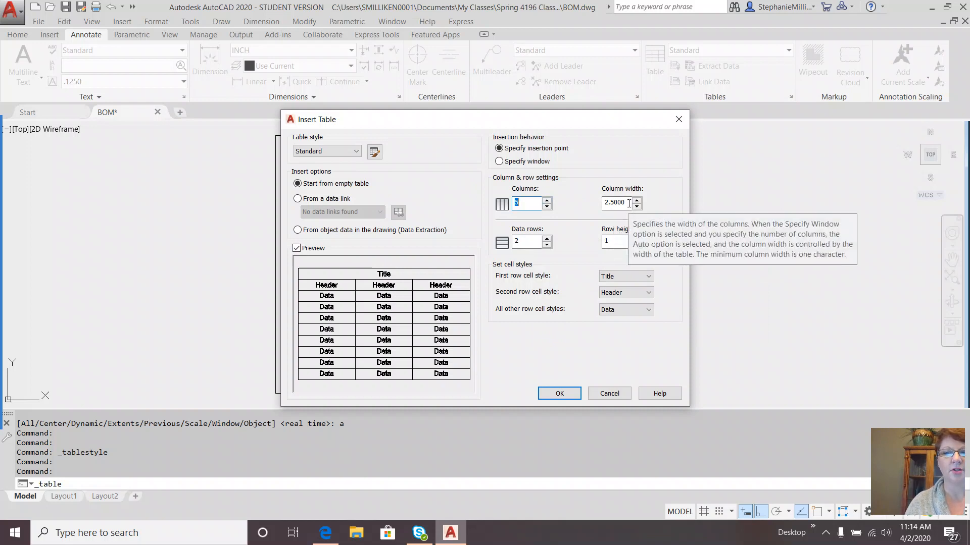
{"action": "left_click", "coordinate": [546, 238]}
{"action": "left_click", "coordinate": [547, 238]}
{"action": "left_click", "coordinate": [546, 239]}
{"action": "left_click", "coordinate": [547, 239]}
{"action": "left_click", "coordinate": [547, 238]}
{"action": "left_click", "coordinate": [547, 239]}
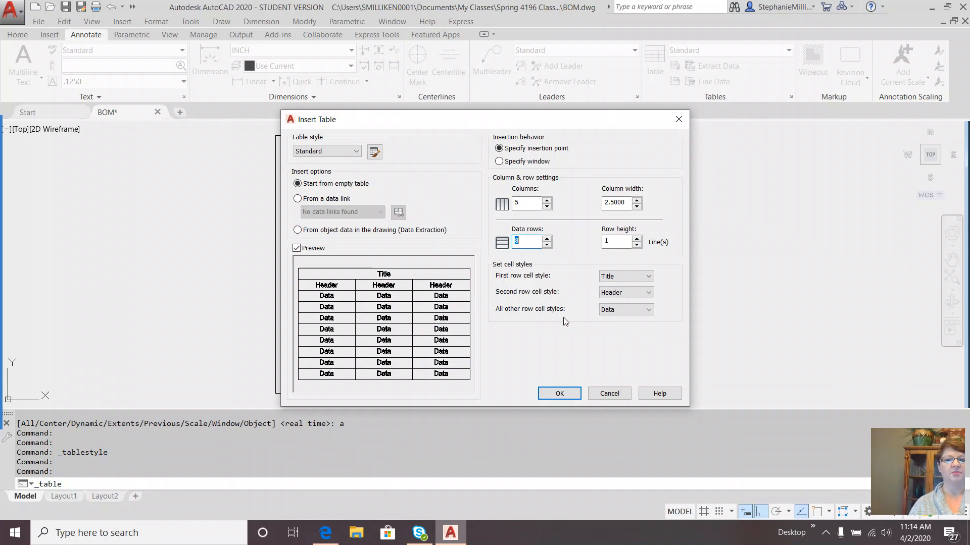
- Try Data as the first row's cell style and Title for all other rows, and restore them to Title and Data
{"action": "left_click", "coordinate": [649, 310]}
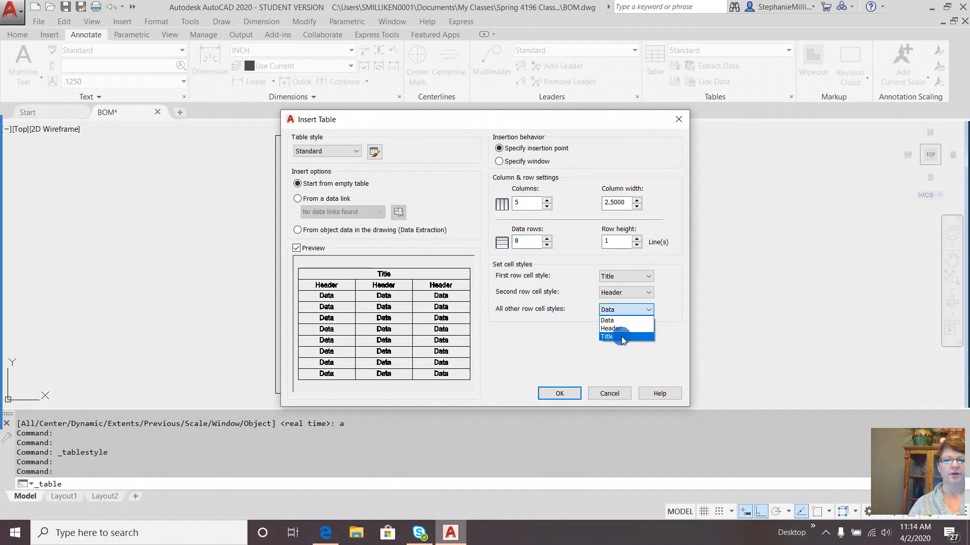
{"action": "left_click", "coordinate": [621, 336]}
{"action": "left_click", "coordinate": [649, 276]}
{"action": "left_click", "coordinate": [619, 287]}
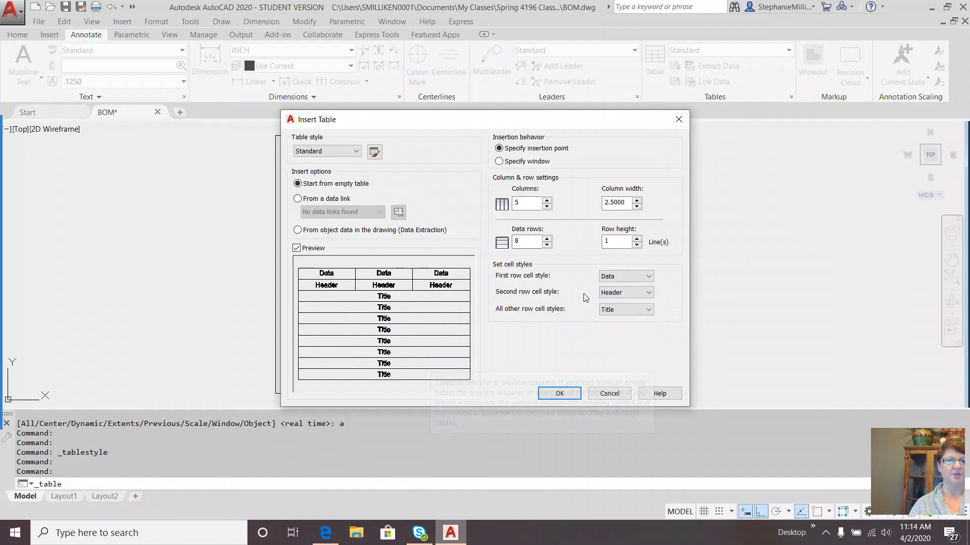
{"action": "left_click", "coordinate": [647, 310]}
{"action": "left_click", "coordinate": [609, 320]}
{"action": "left_click", "coordinate": [643, 278]}
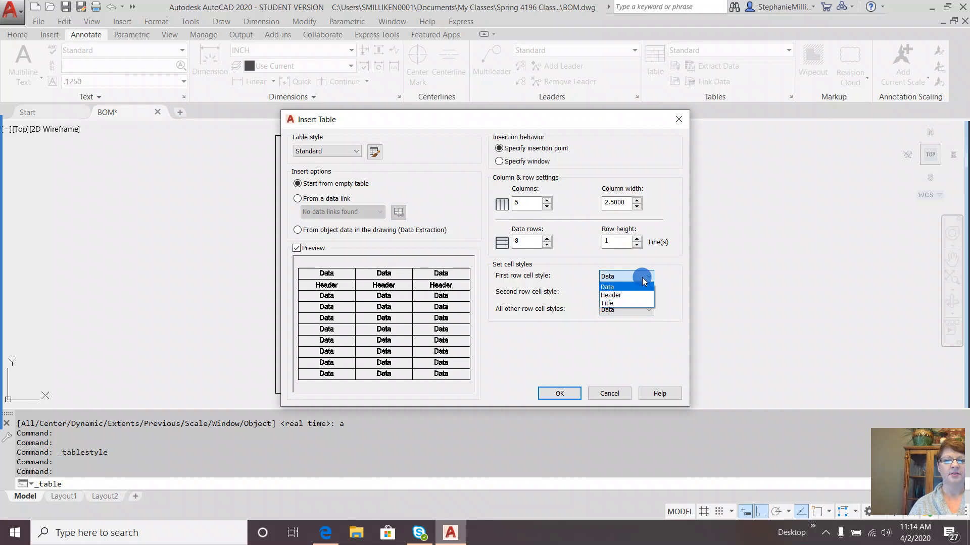
{"action": "left_click", "coordinate": [625, 303]}
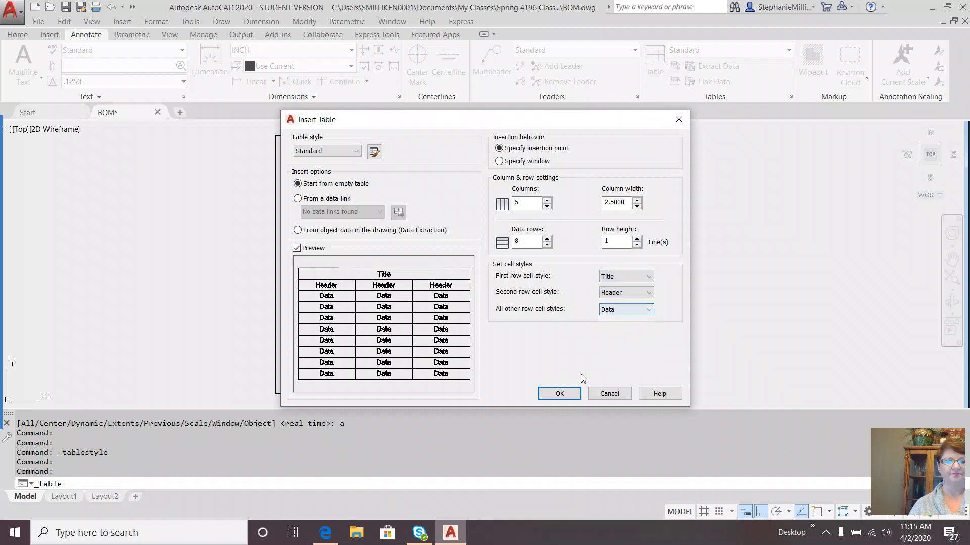
- Place the table inside the upper part of the drawing border and title it FLASHLIGHT BILL OF MATERIALS
{"action": "left_click", "coordinate": [559, 394]}
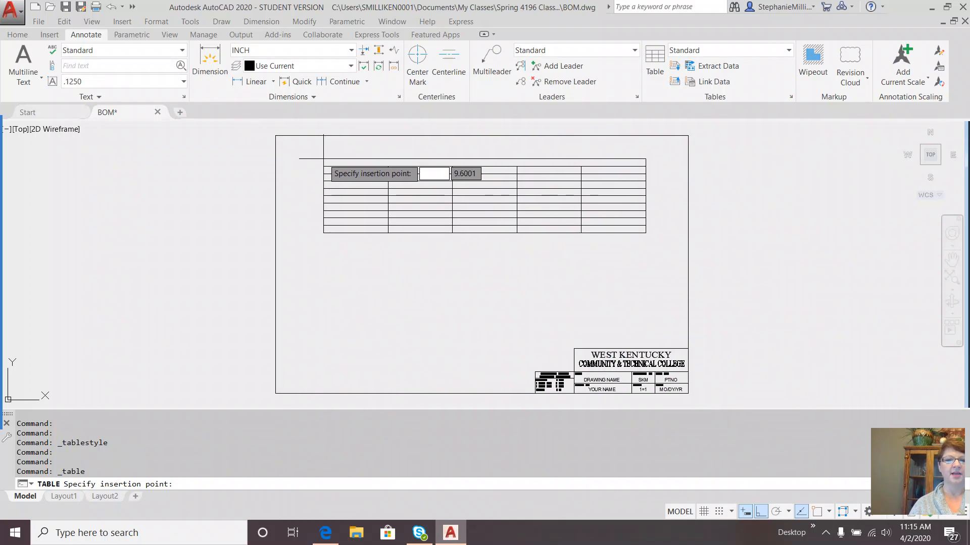
{"action": "left_click", "coordinate": [323, 161]}
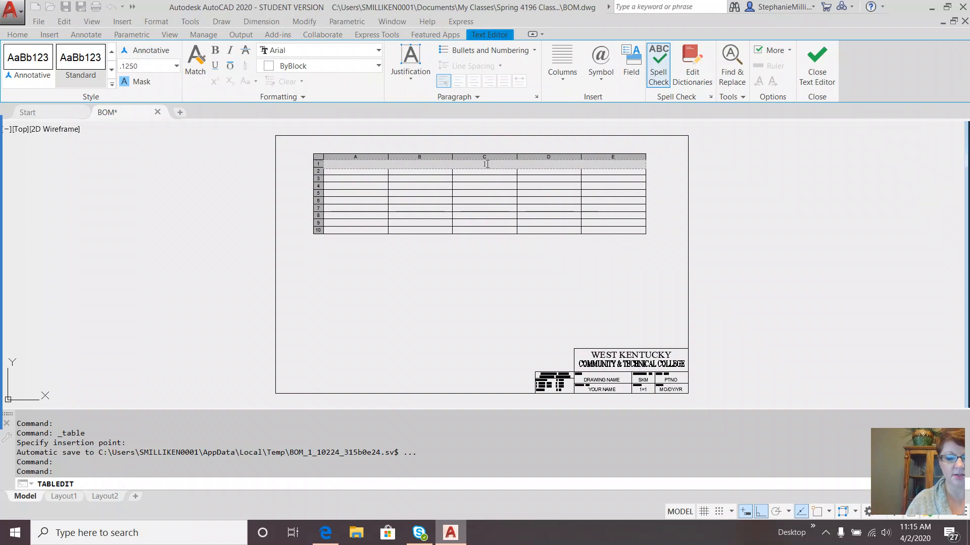
{"action": "type", "text": "FLA"}
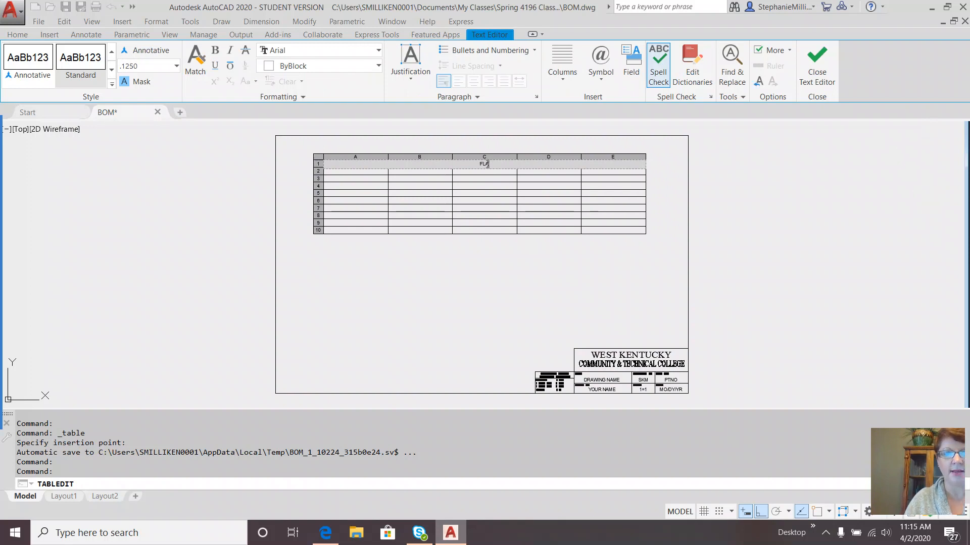
{"action": "type", "text": "SHLIGHT BI"}
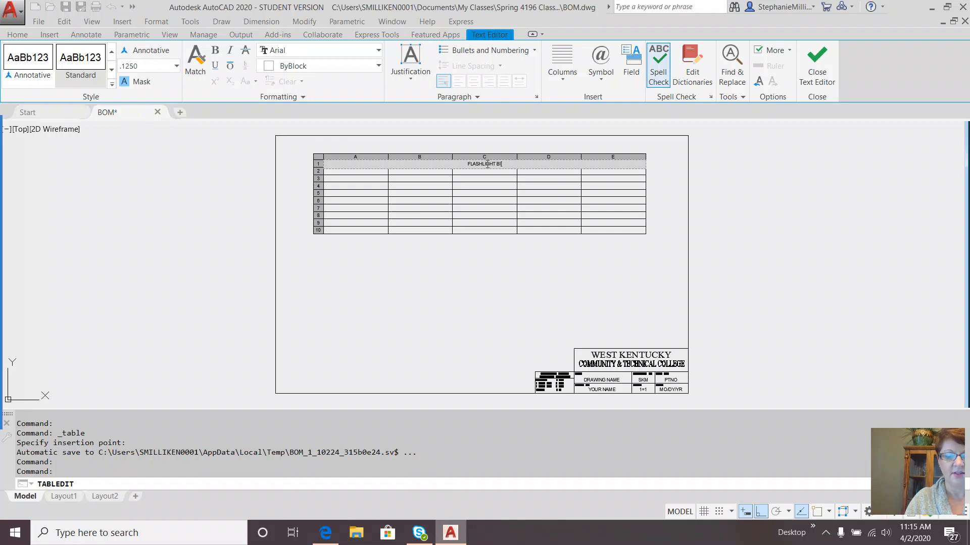
{"action": "type", "text": "LL OF MATERIALS"}
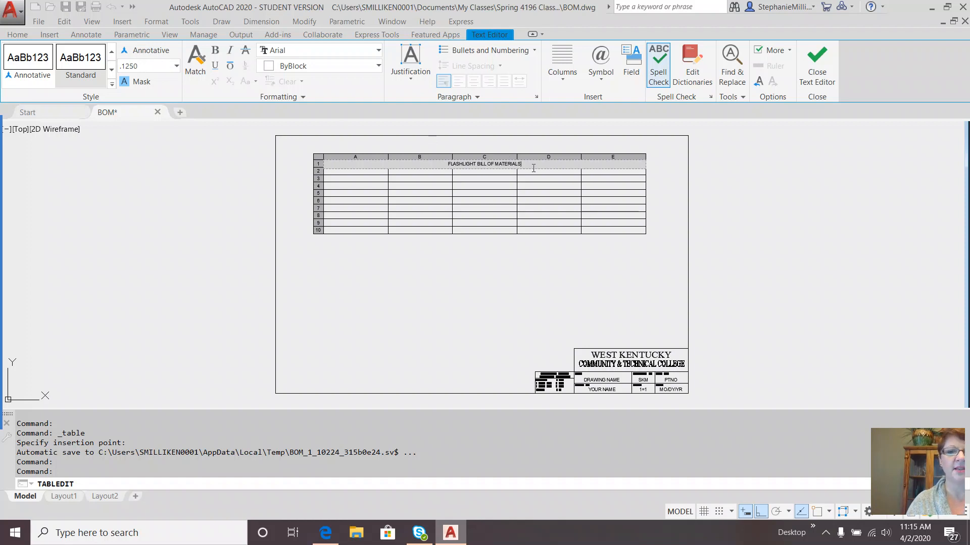
- Set the text height of the table's whole title to .2500
{"action": "left_click_drag", "start_coordinate": [528, 164], "coordinate": [441, 164]}
{"action": "left_click", "coordinate": [176, 66]}
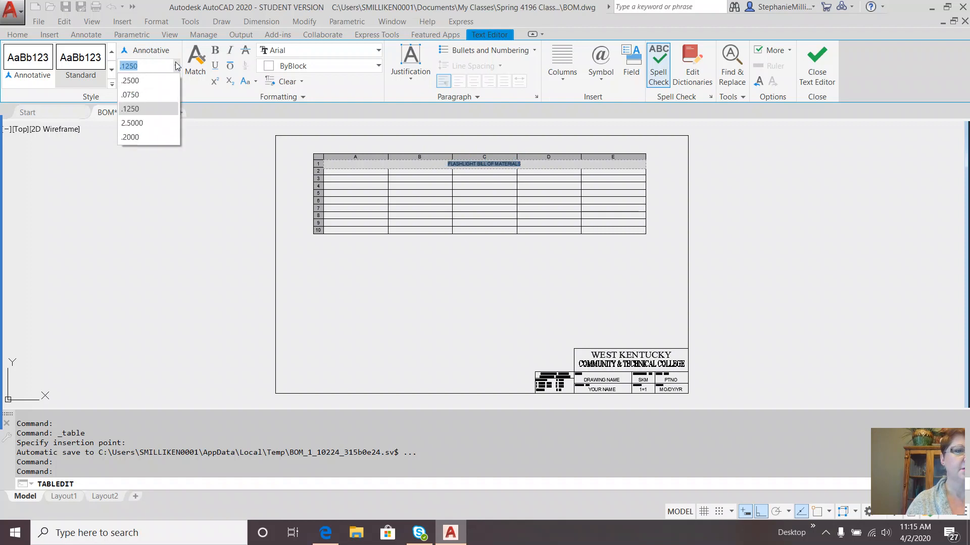
{"action": "left_click", "coordinate": [146, 82]}
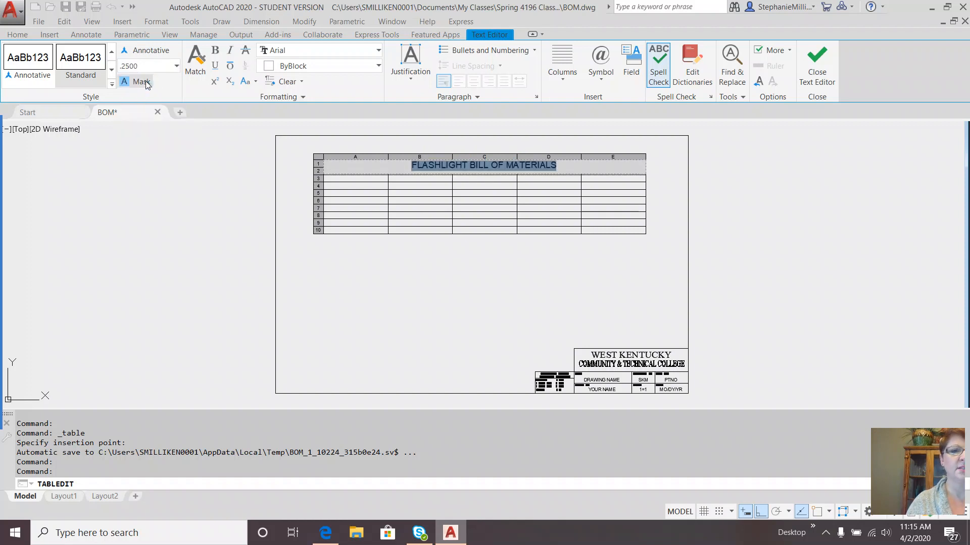
{"action": "left_click", "coordinate": [569, 167]}
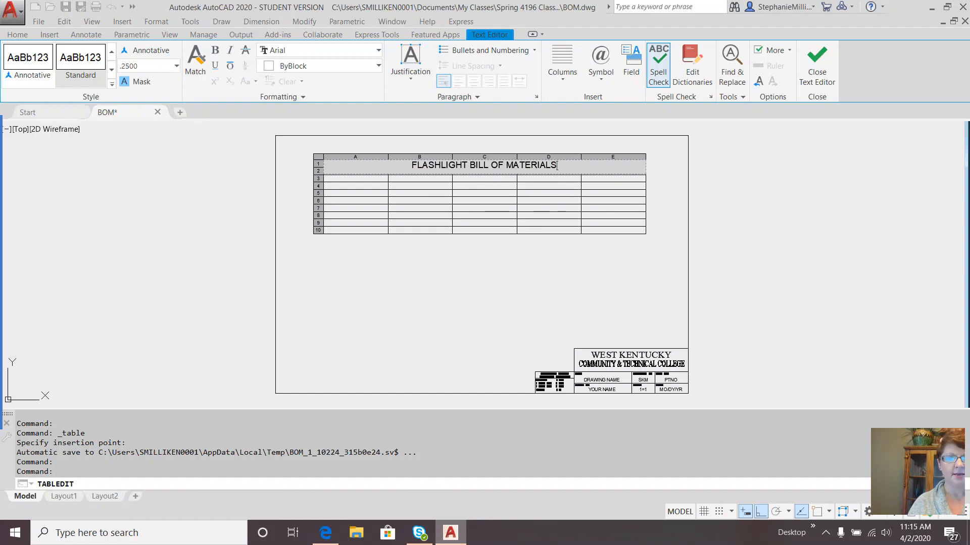
- Enter ITEM NO. and QTY. as the headers of columns A and B
{"action": "key", "text": "Tab"}
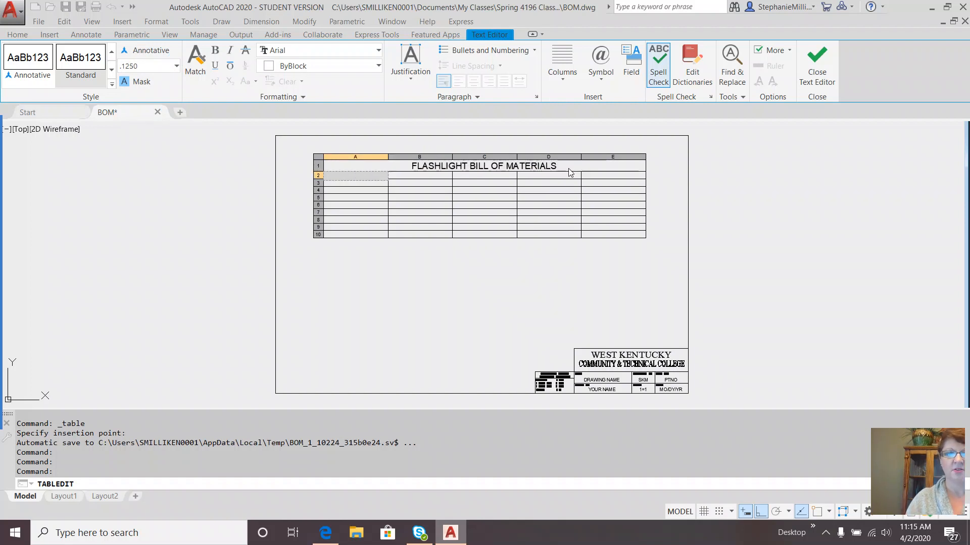
{"action": "type", "text": "ITEM NO."}
{"action": "key", "text": "Tab"}
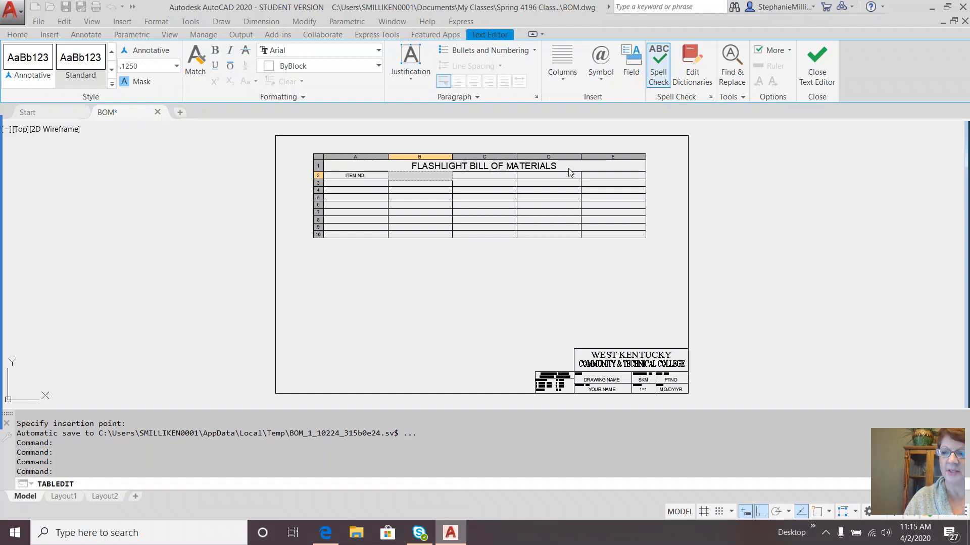
{"action": "type", "text": "QTY"}
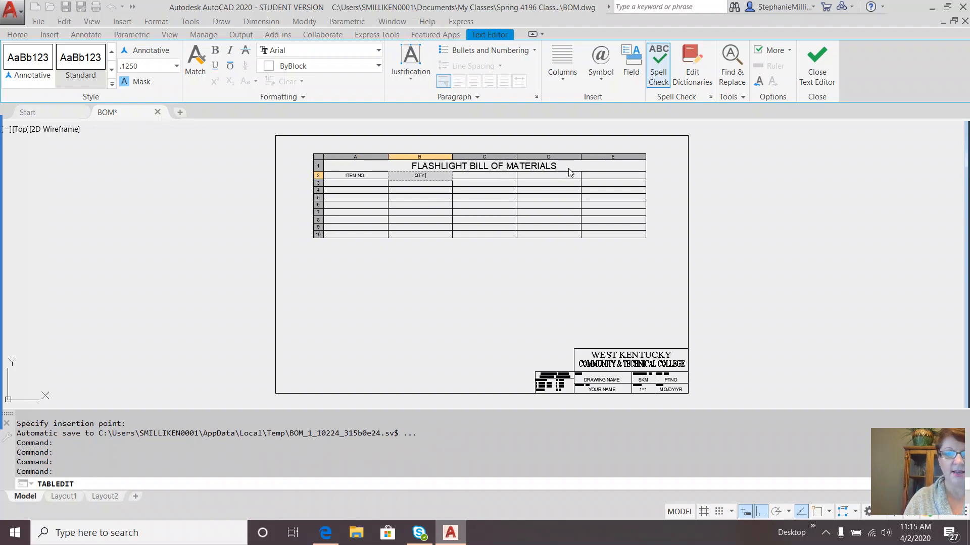
{"action": "type", "text": "."}
{"action": "key", "text": "Tab"}
- Enter PART NO. as the header of column C
{"action": "type", "text": "NUMBER"}
{"action": "key", "text": "BackSpace"}
{"action": "key", "text": "BackSpace"}
{"action": "key", "text": "BackSpace"}
{"action": "key", "text": "BackSpace"}
{"action": "key", "text": "BackSpace"}
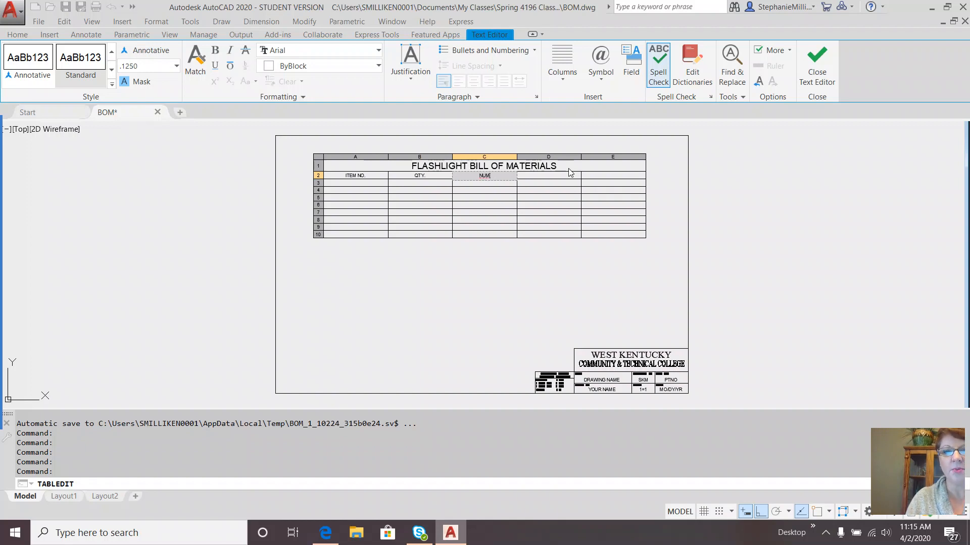
{"action": "type", "text": "PART NO."}
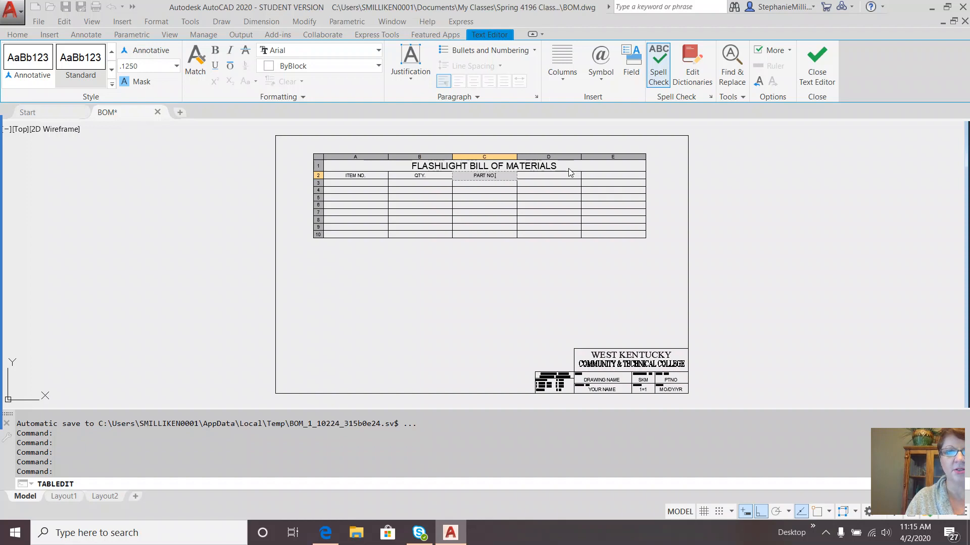
- Enter DESCRIPTION and ITAR as the headers of columns D and E
{"action": "key", "text": "Tab"}
{"action": "type", "text": "DES"}
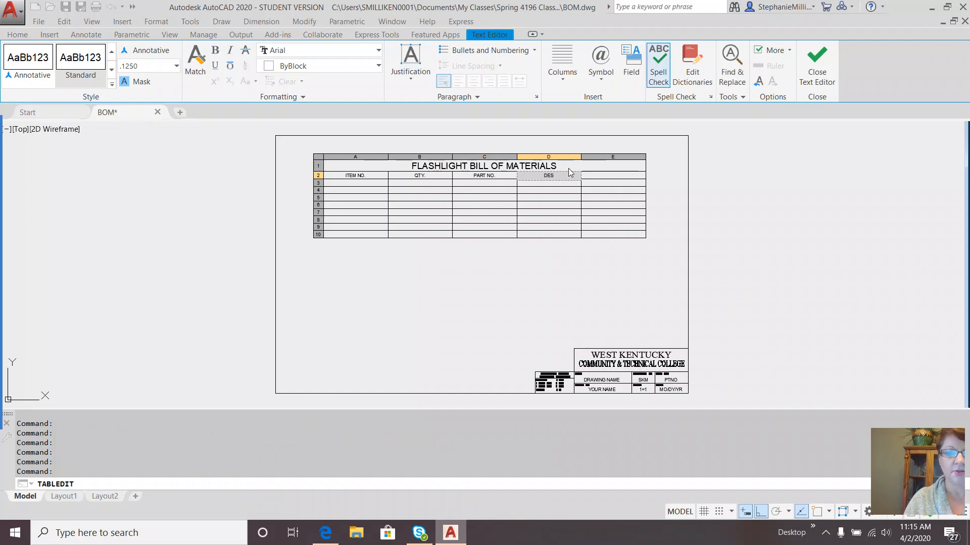
{"action": "type", "text": "CRIPTION"}
{"action": "key", "text": "Tab"}
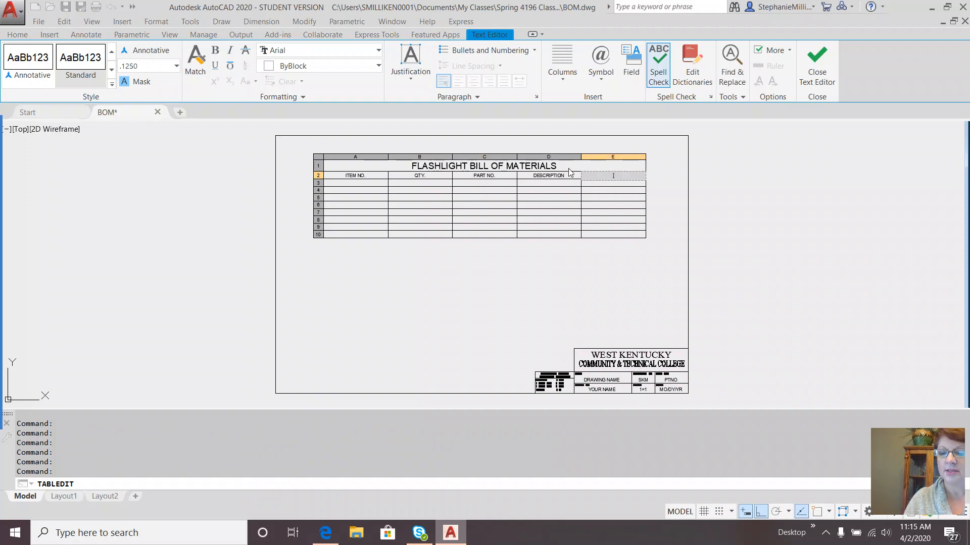
{"action": "type", "text": "MATE"}
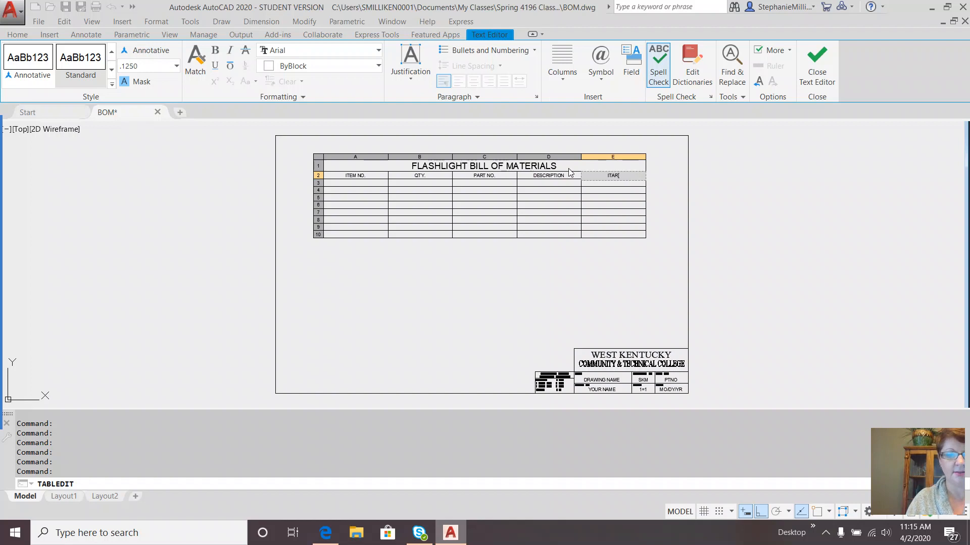
{"action": "type", "text": "R"}
{"action": "key", "text": "Tab"}
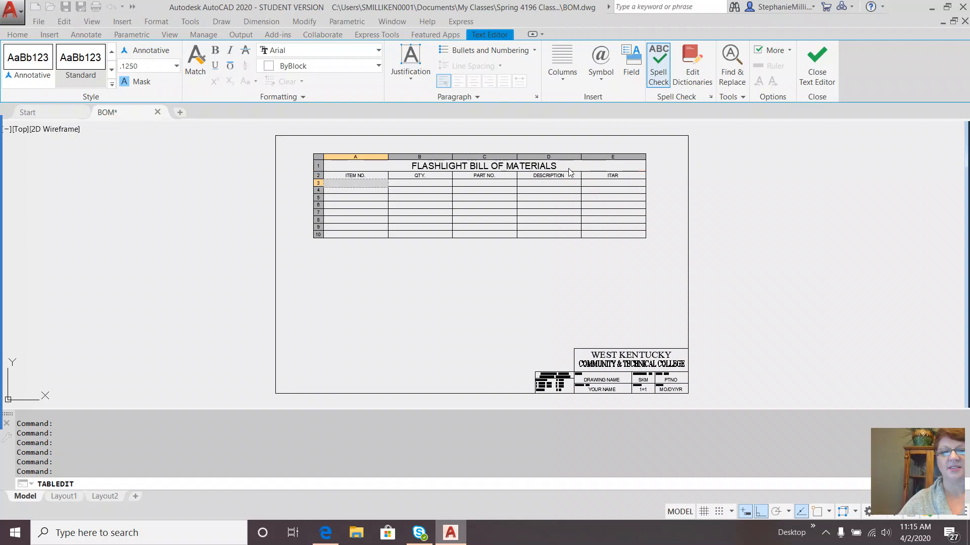
- Number the eight data rows 1 through 8 down the ITEM NO. column
{"action": "type", "text": "1"}
{"action": "key", "text": "Return"}
{"action": "type", "text": "2"}
{"action": "key", "text": "Return"}
{"action": "type", "text": "3"}
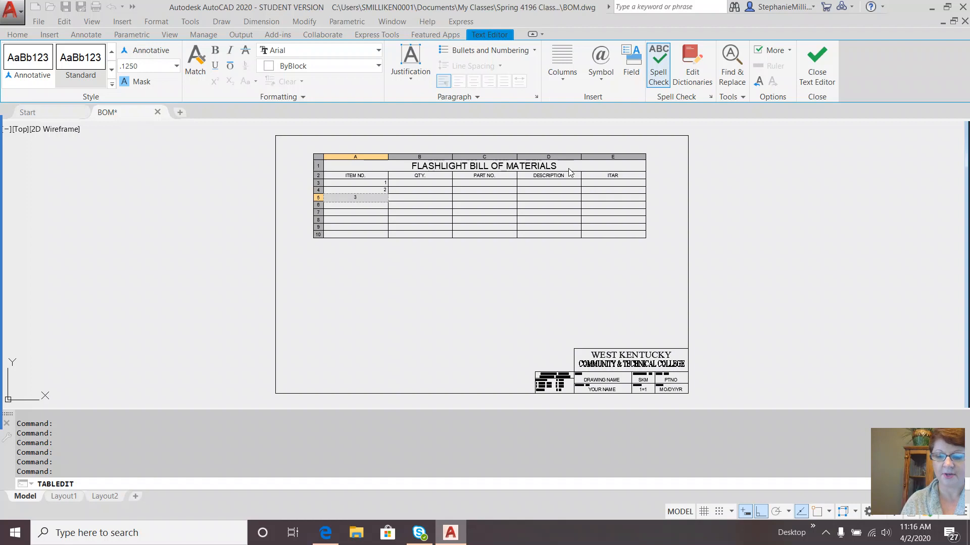
{"action": "key", "text": "Return"}
{"action": "type", "text": "4"}
{"action": "key", "text": "Return"}
{"action": "type", "text": "5"}
{"action": "key", "text": "Return"}
{"action": "type", "text": "6"}
{"action": "key", "text": "Return"}
{"action": "type", "text": "7"}
{"action": "key", "text": "Return"}
{"action": "type", "text": "8"}
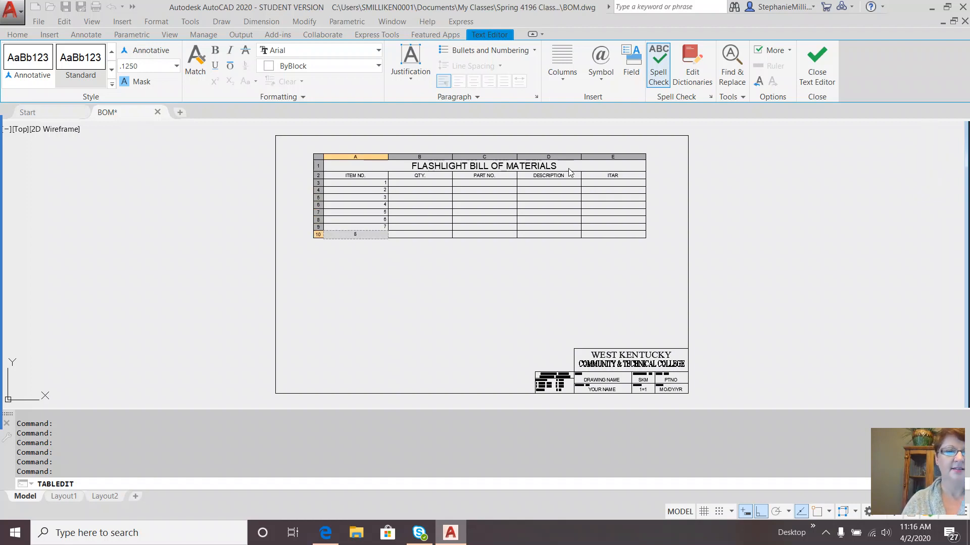
- Fill the QTY. column for items 1 through 8 with 1, except 2 for item 5
{"action": "left_click", "coordinate": [439, 182]}
{"action": "left_click", "coordinate": [437, 182]}
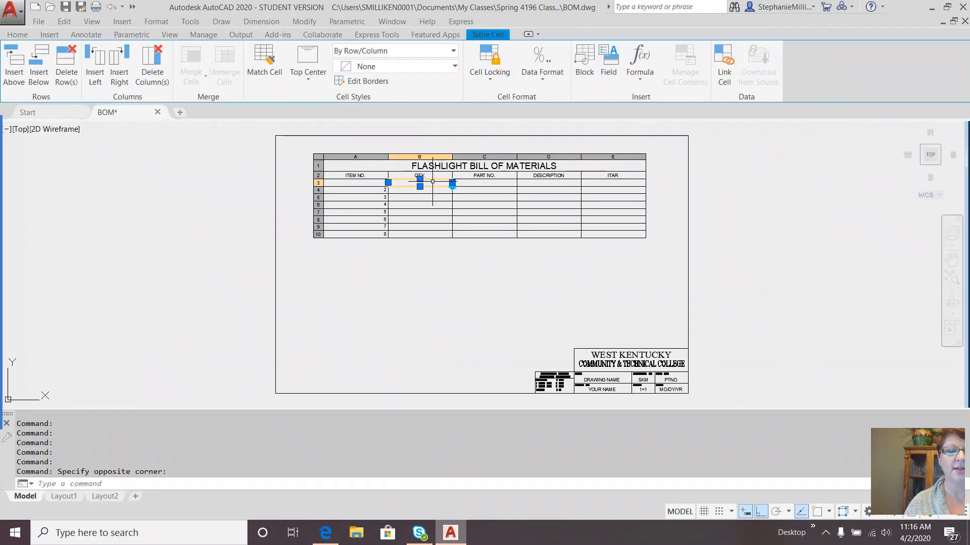
{"action": "double_click", "coordinate": [437, 182]}
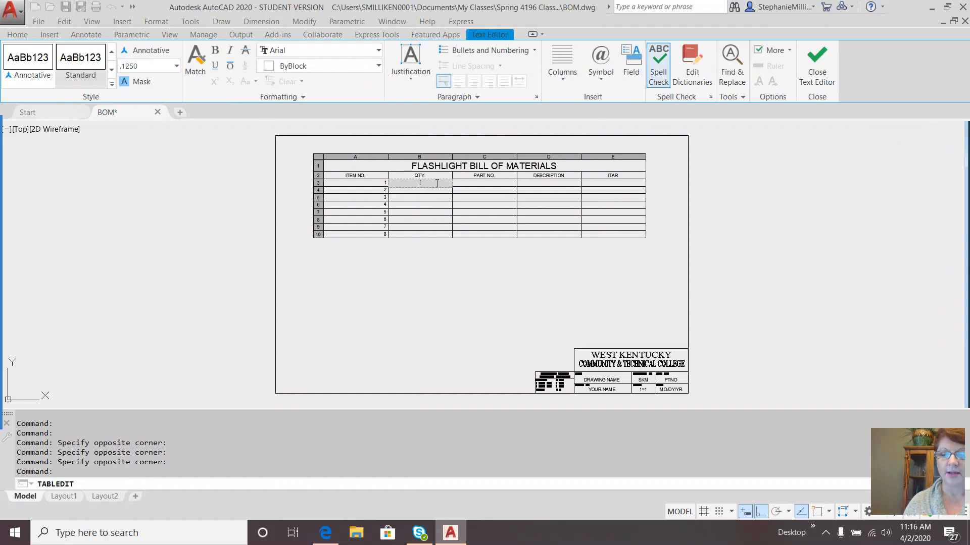
{"action": "type", "text": "1"}
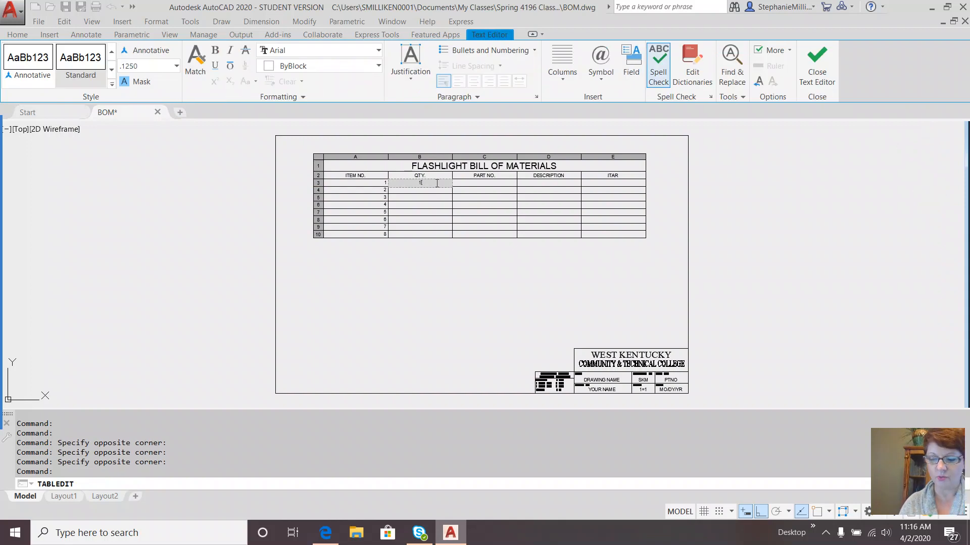
{"action": "key", "text": "Return"}
{"action": "type", "text": "1"}
{"action": "key", "text": "Return"}
{"action": "type", "text": "1"}
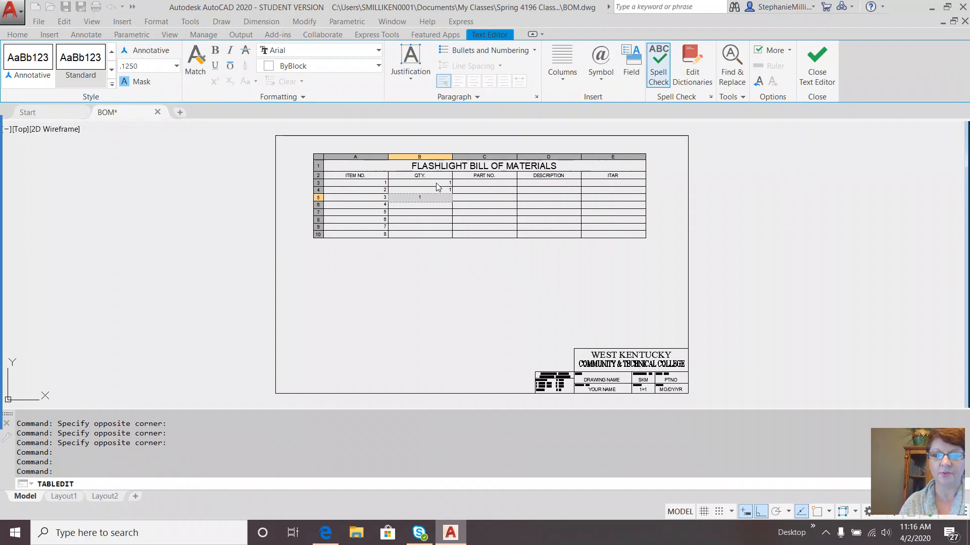
{"action": "key", "text": "Return"}
{"action": "type", "text": "1"}
{"action": "key", "text": "Return"}
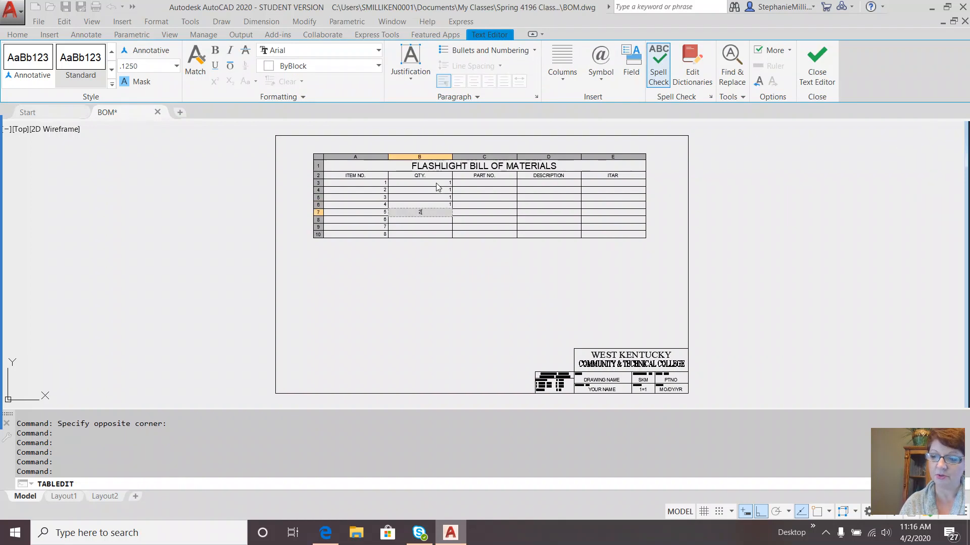
{"action": "type", "text": "2"}
{"action": "key", "text": "Escape"}
{"action": "type", "text": "1"}
{"action": "key", "text": "Return"}
{"action": "type", "text": "1"}
{"action": "key", "text": "Return"}
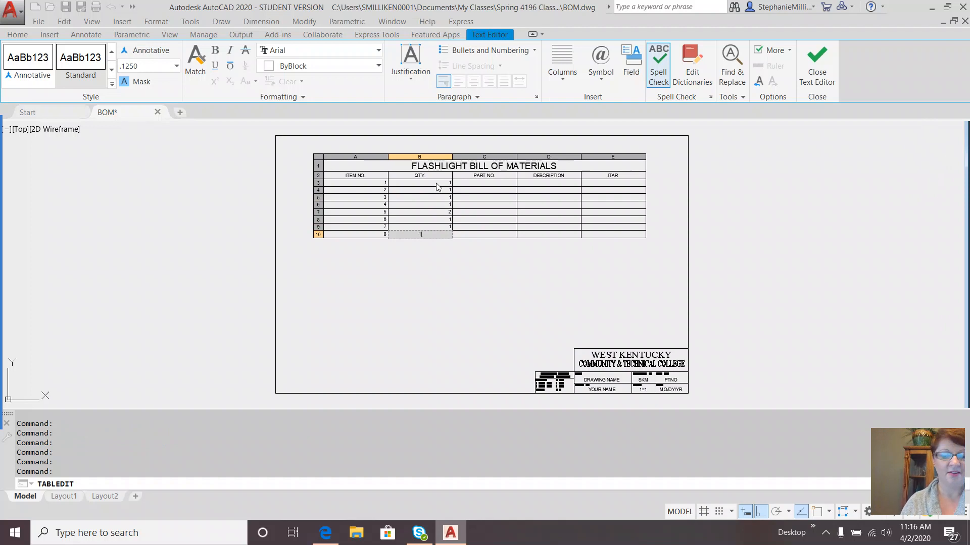
{"action": "key", "text": "Tab"}
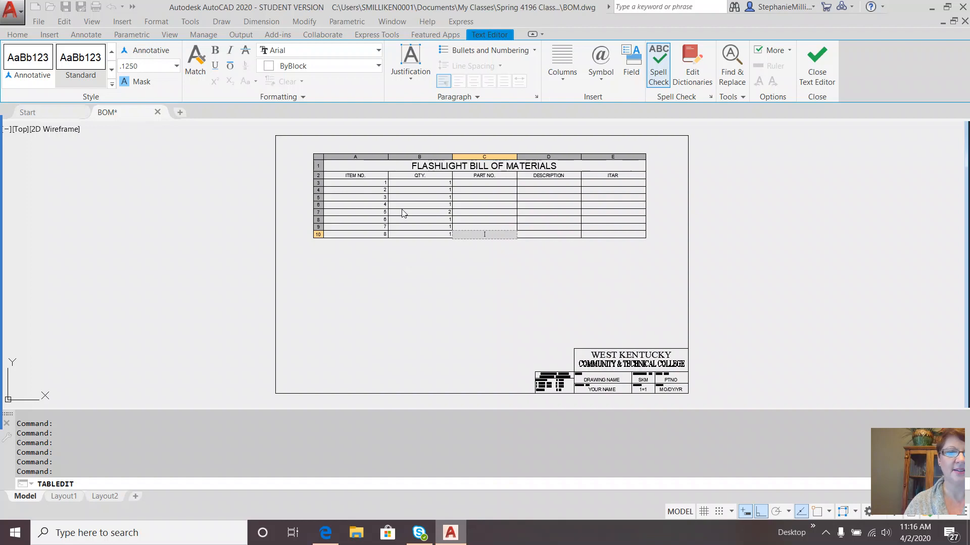
{"action": "key", "text": "Escape"}
- Enter N in the ITAR column for all eight items
{"action": "double_click", "coordinate": [625, 183]}
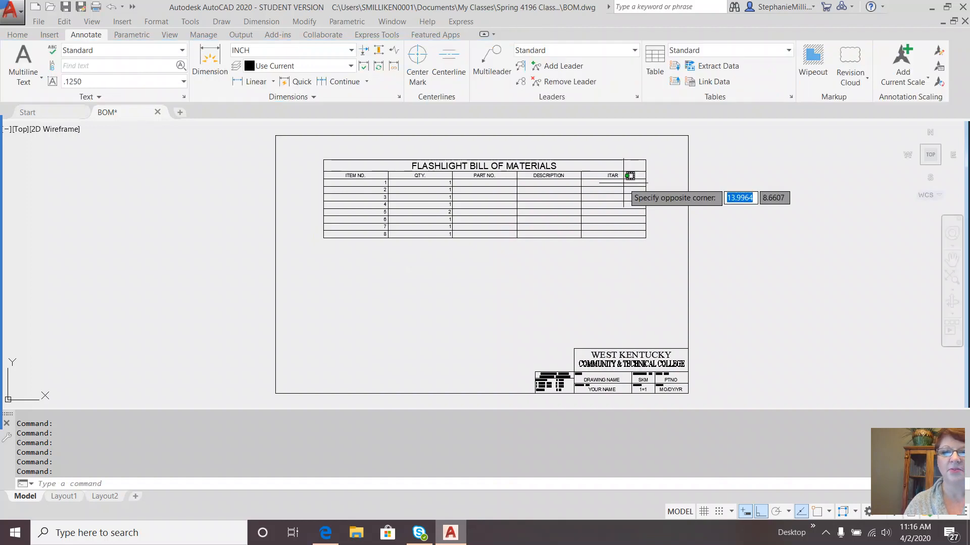
{"action": "type", "text": "N"}
{"action": "key", "text": "Return"}
{"action": "type", "text": "N"}
{"action": "key", "text": "Return"}
{"action": "type", "text": "N"}
{"action": "key", "text": "Return"}
{"action": "type", "text": "N"}
{"action": "key", "text": "Return"}
{"action": "type", "text": "N"}
{"action": "key", "text": "Return"}
{"action": "key", "text": "Return"}
{"action": "key", "text": "Up"}
{"action": "type", "text": "N"}
{"action": "key", "text": "Return"}
{"action": "key", "text": "Return"}
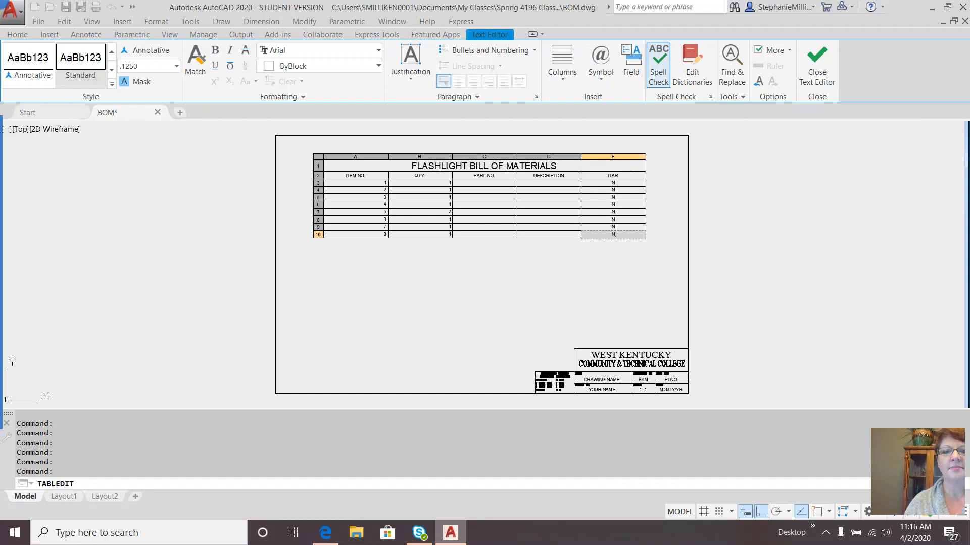
{"action": "key", "text": "Escape"}
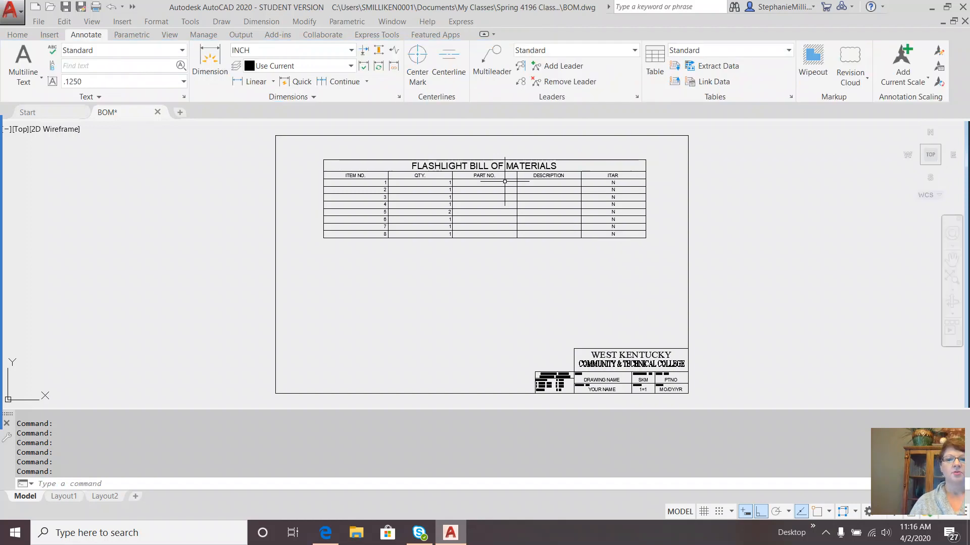
- Narrow the ITEM NO. column to roughly half its width so it fits closely around its header
{"action": "left_click", "coordinate": [371, 159]}
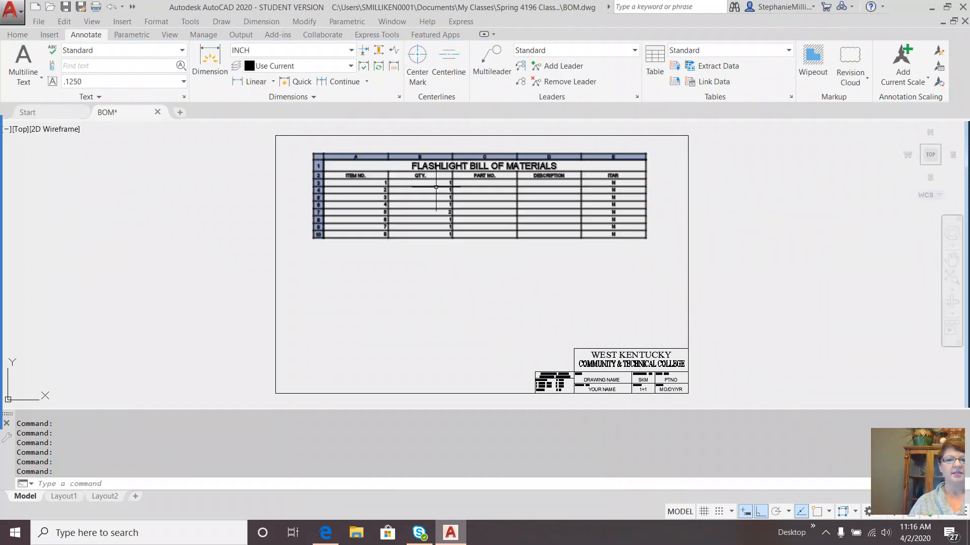
{"action": "key", "text": "Escape"}
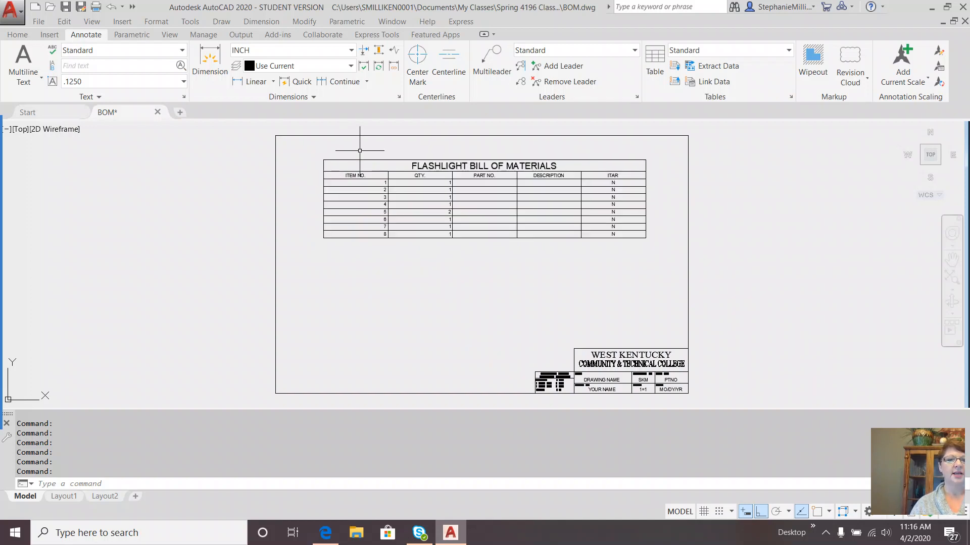
{"action": "left_click", "coordinate": [355, 158]}
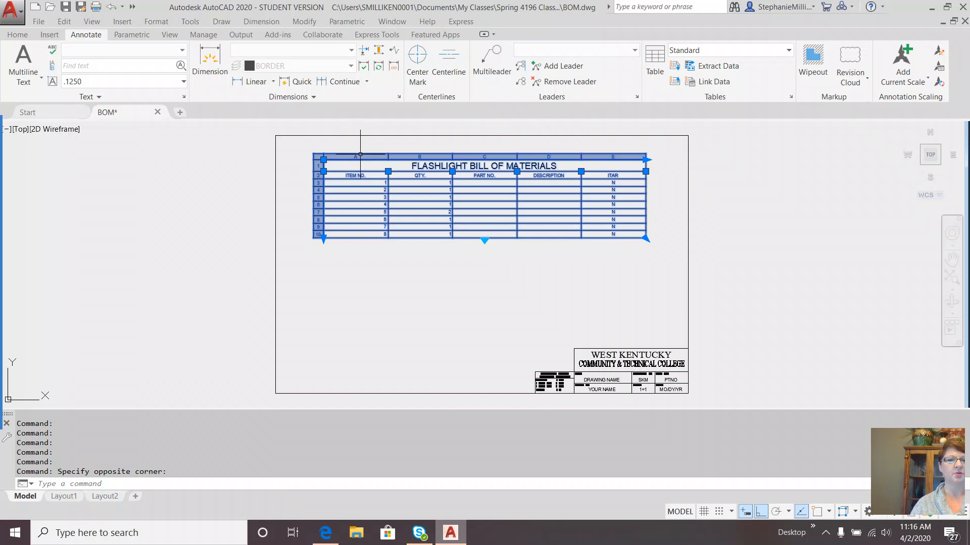
{"action": "left_click", "coordinate": [360, 157]}
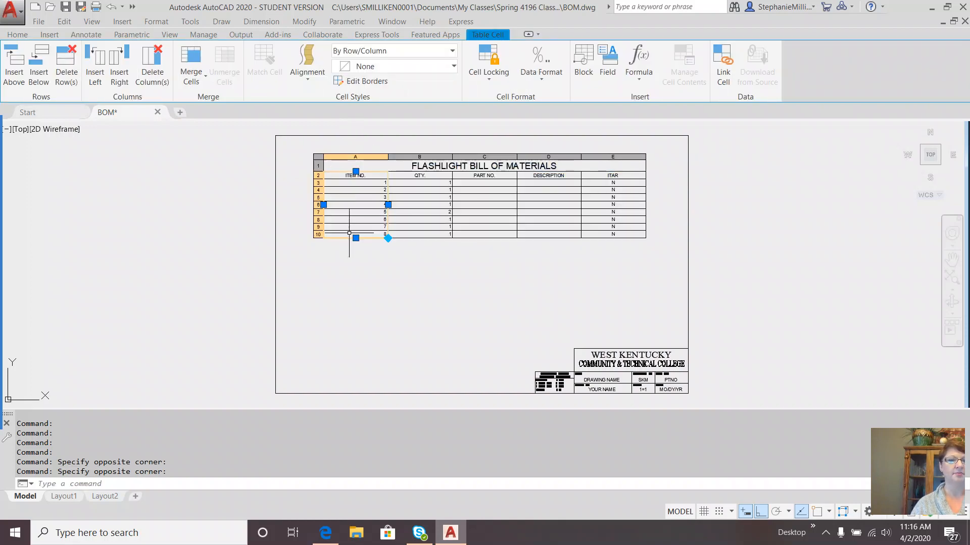
{"action": "left_click", "coordinate": [388, 205]}
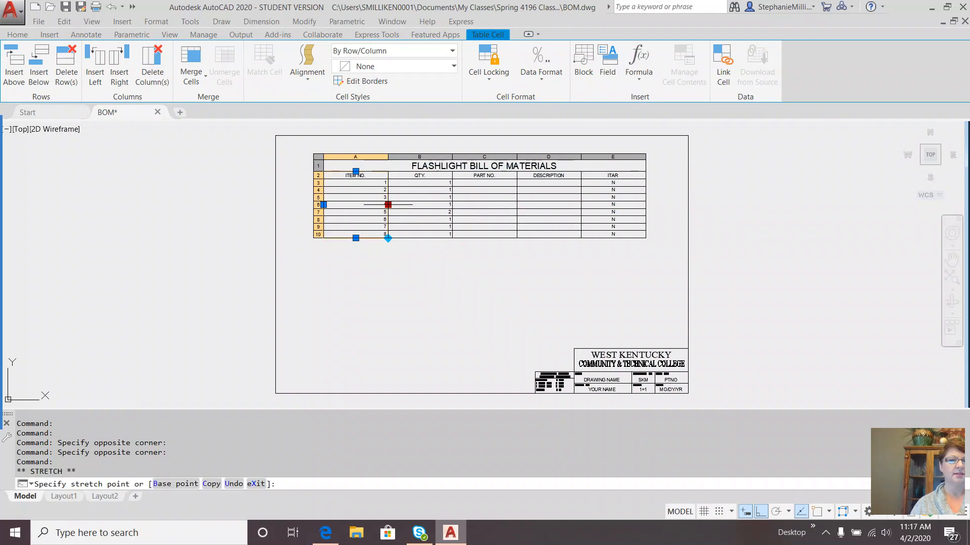
{"action": "left_click", "coordinate": [353, 205]}
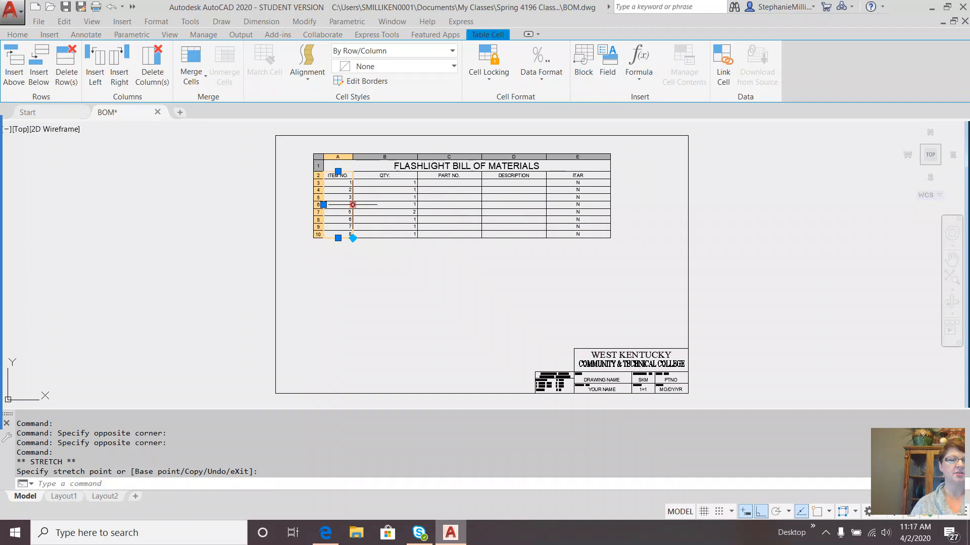
- Narrow the QTY. and ITAR columns to less than half their width, moving the ITAR column's inner edge toward the table's outer edge
{"action": "left_click", "coordinate": [392, 157]}
{"action": "left_click", "coordinate": [417, 205]}
{"action": "left_click", "coordinate": [380, 205]}
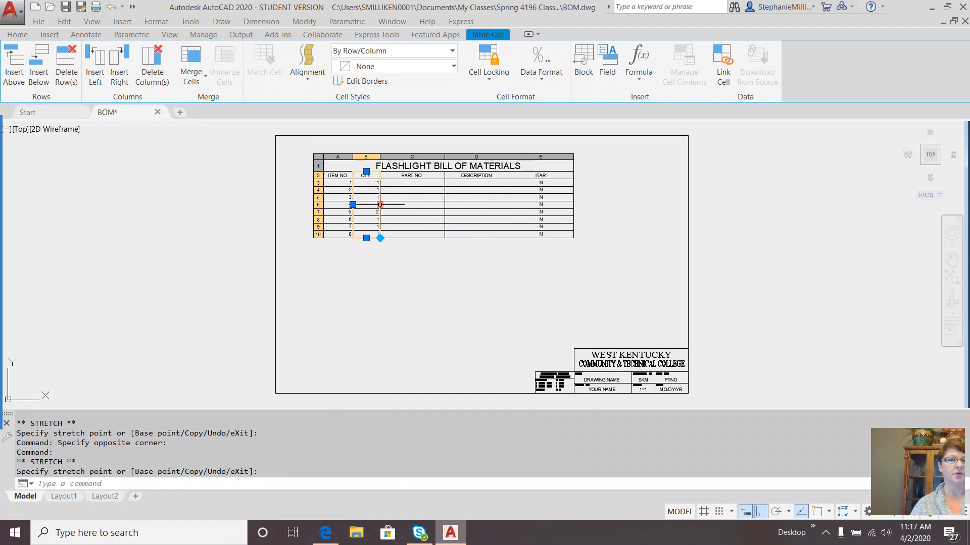
{"action": "left_click", "coordinate": [542, 157]}
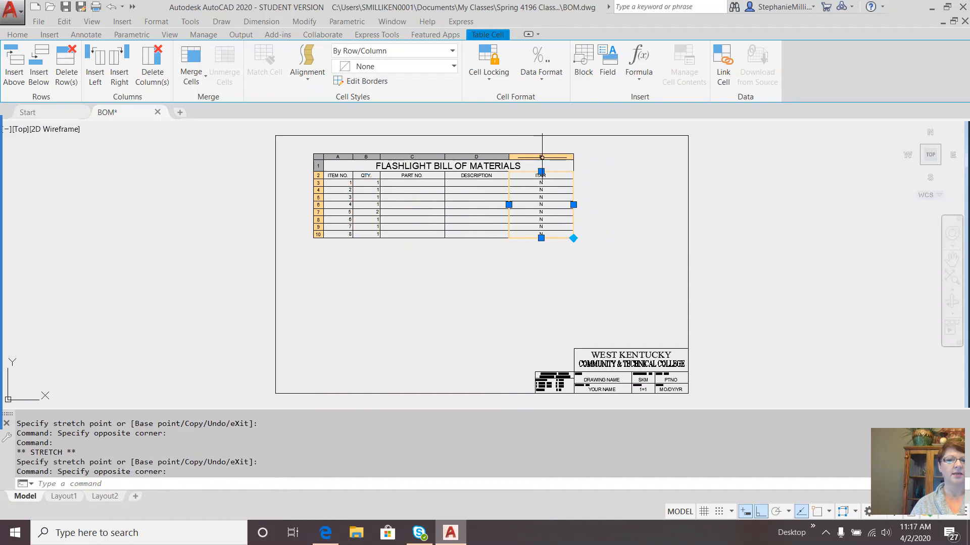
{"action": "left_click", "coordinate": [509, 204]}
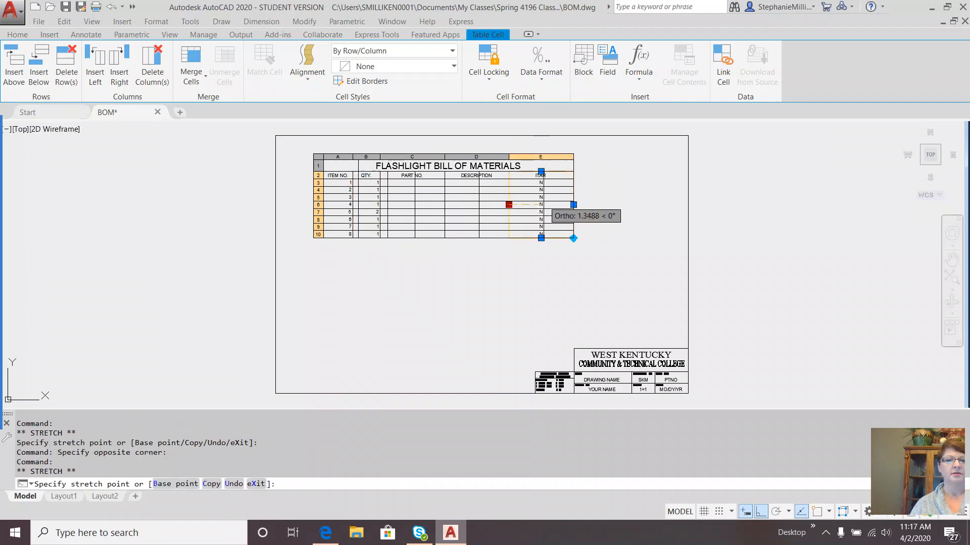
{"action": "left_click", "coordinate": [547, 205]}
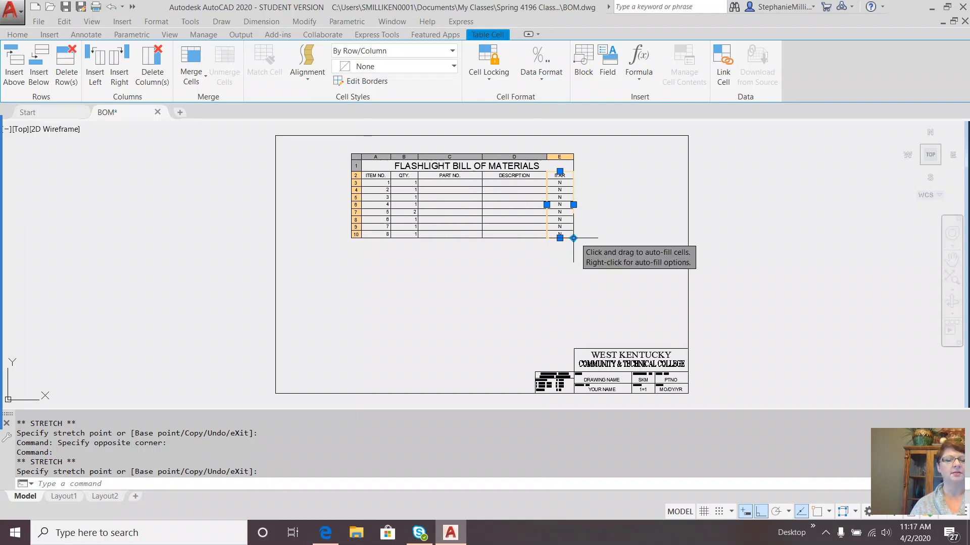
- Set the alignment of the eight item number cells in column A to Top Center
{"action": "left_click", "coordinate": [379, 182]}
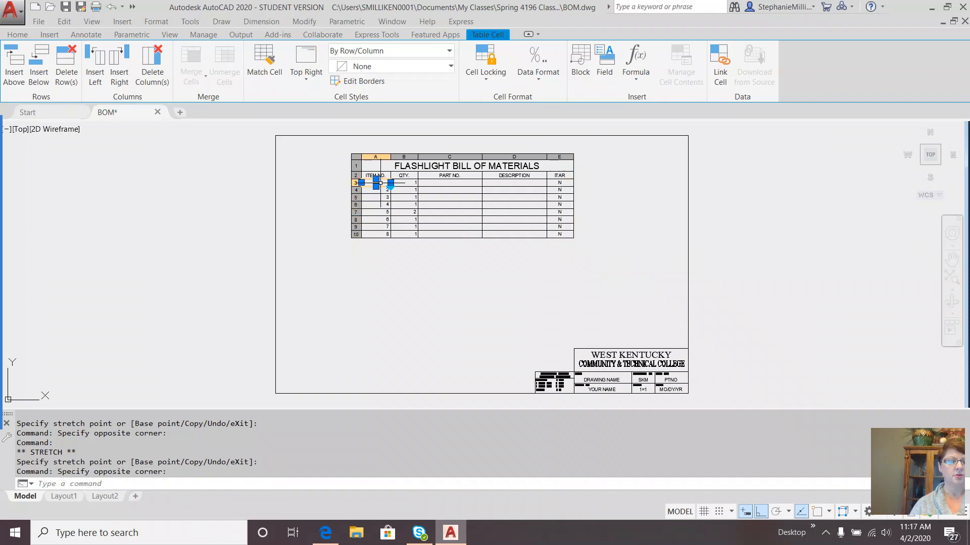
{"action": "left_click", "coordinate": [380, 182]}
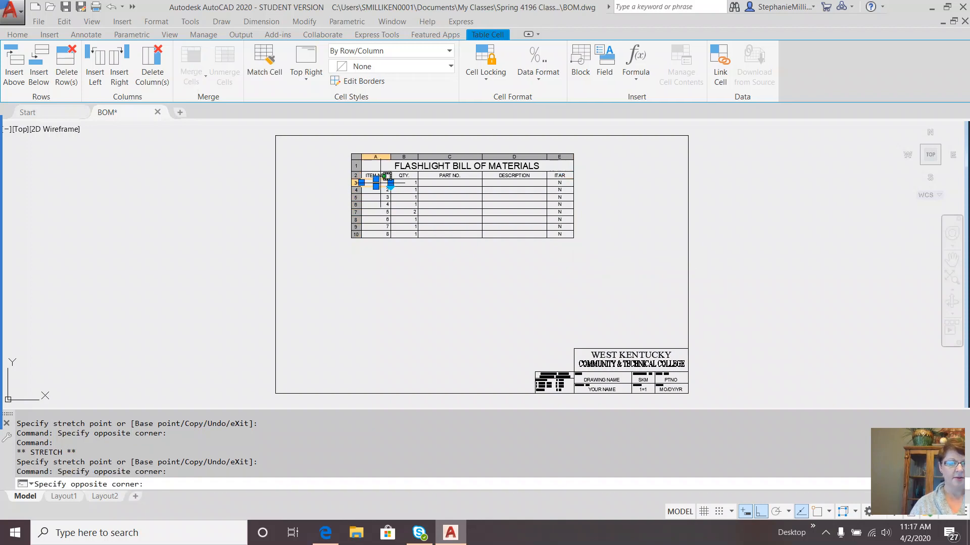
{"action": "left_click", "coordinate": [368, 235]}
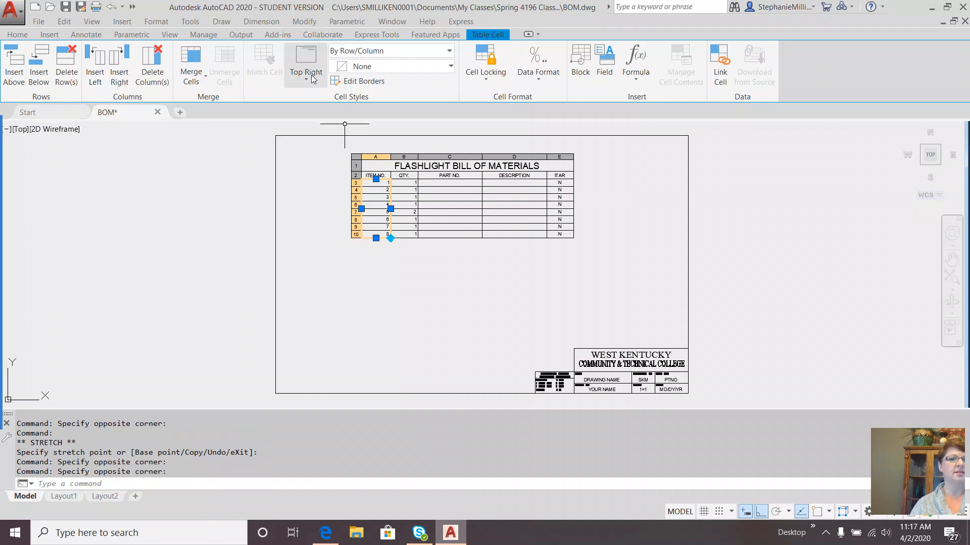
{"action": "left_click", "coordinate": [306, 65]}
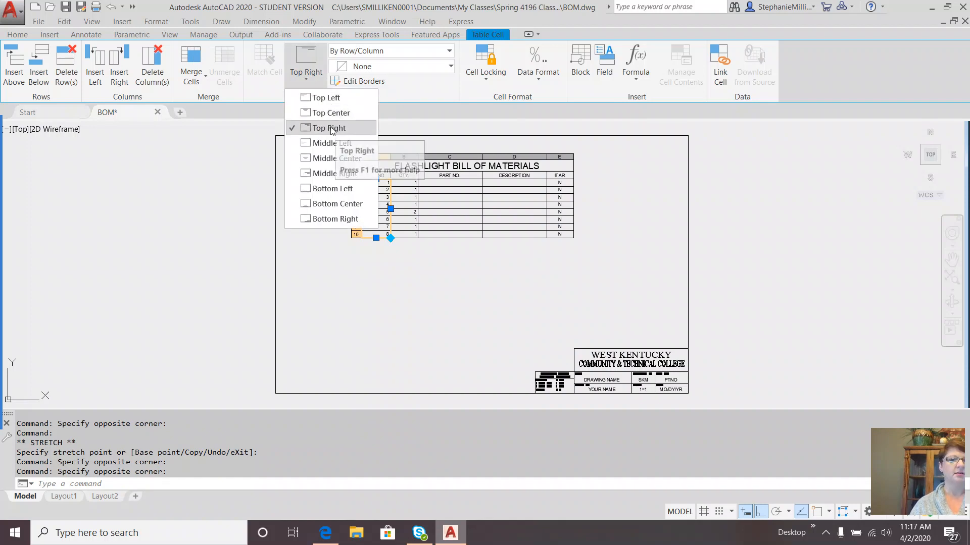
{"action": "left_click", "coordinate": [344, 114]}
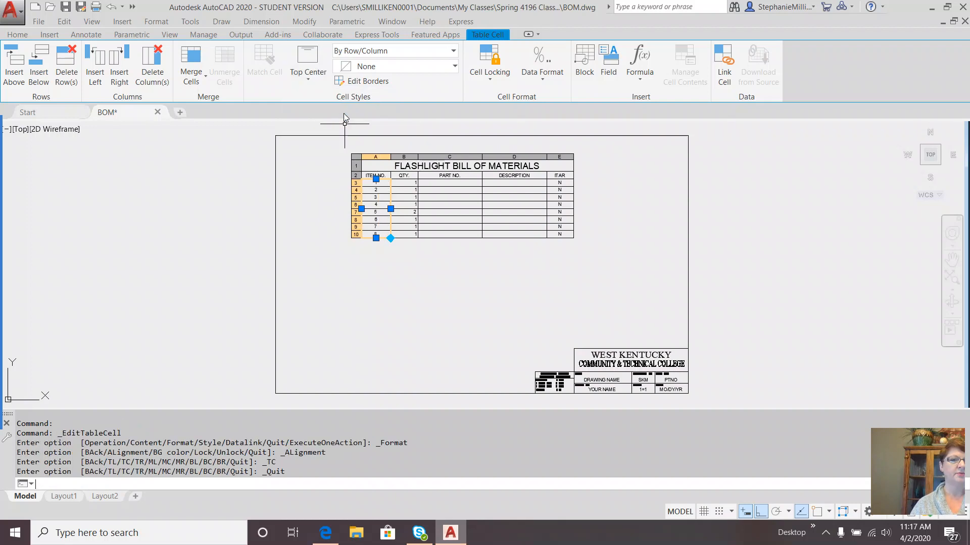
- Set the alignment of the eight quantity cells in column B to Top Center
{"action": "left_click", "coordinate": [404, 183]}
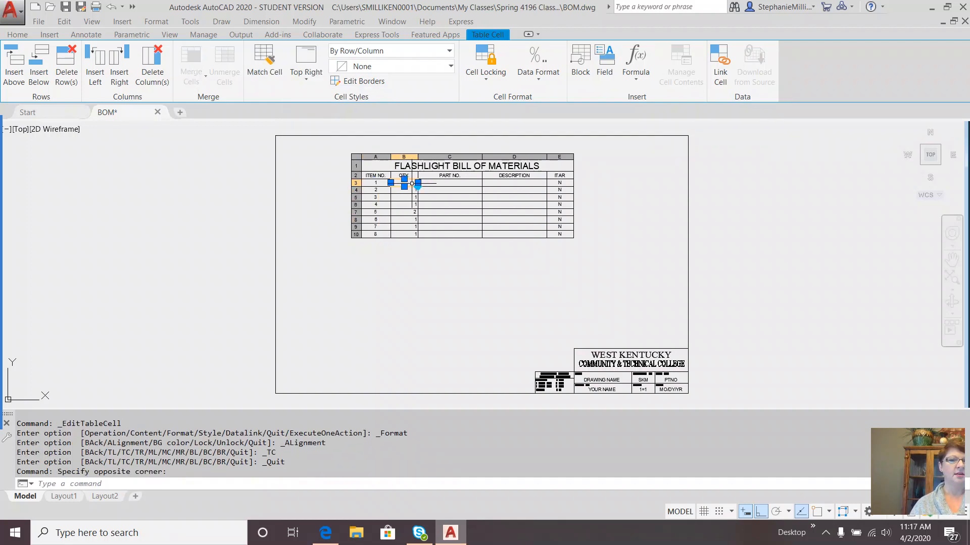
{"action": "left_click_drag", "start_coordinate": [413, 185], "coordinate": [397, 236]}
{"action": "left_click", "coordinate": [306, 76]}
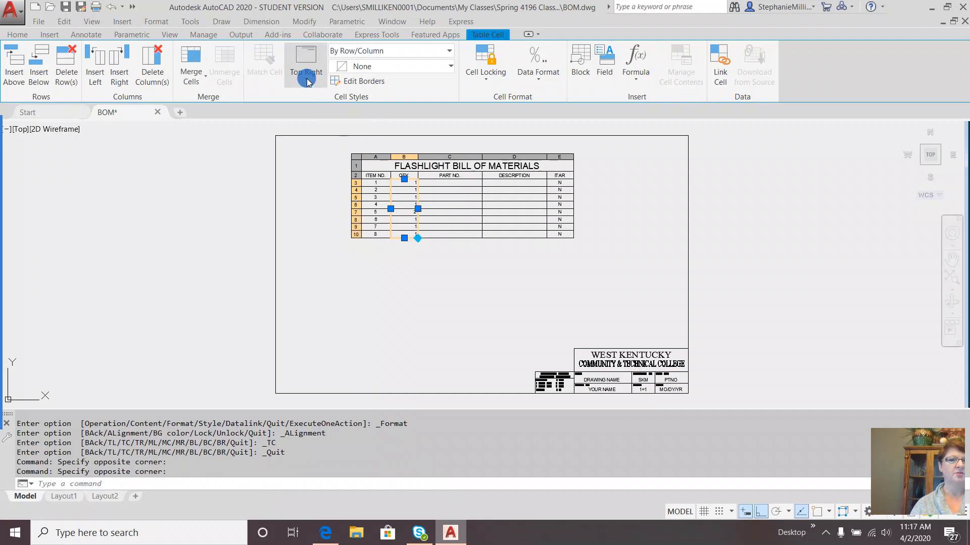
{"action": "left_click", "coordinate": [349, 113]}
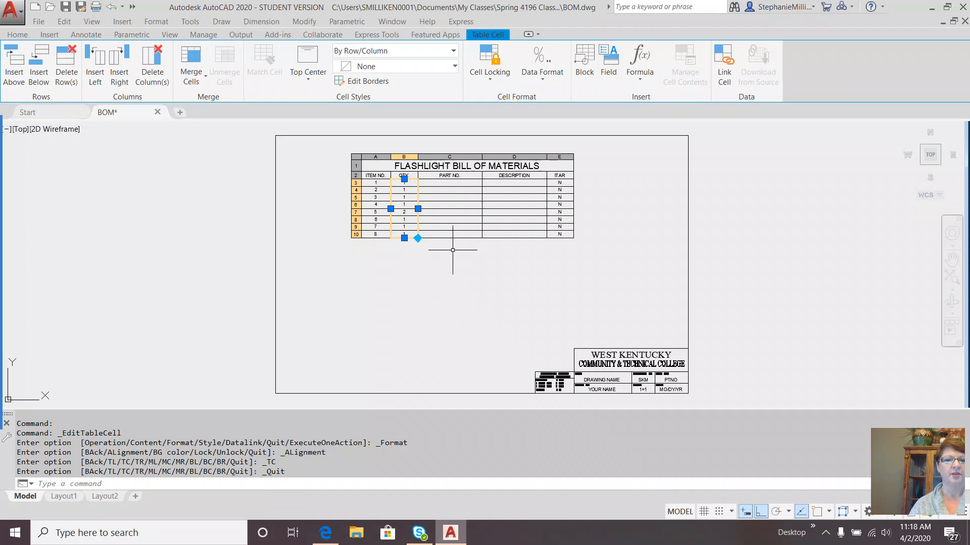
{"action": "key", "text": "Escape"}
- Narrow the ITEM NO. column further so that its header wraps onto two lines
{"action": "type", "text": "z"}
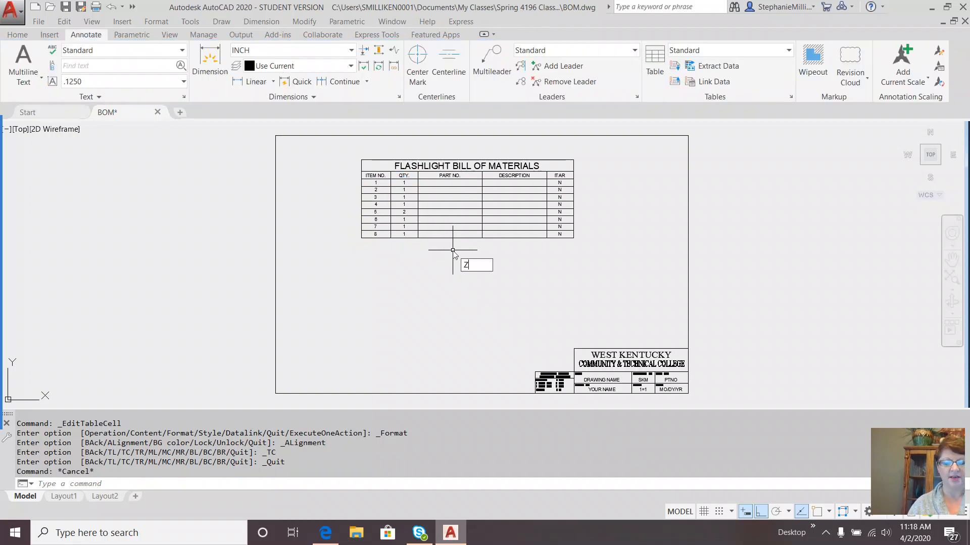
{"action": "key", "text": "Return"}
{"action": "type", "text": "w"}
{"action": "key", "text": "Return"}
{"action": "left_click", "coordinate": [323, 265]}
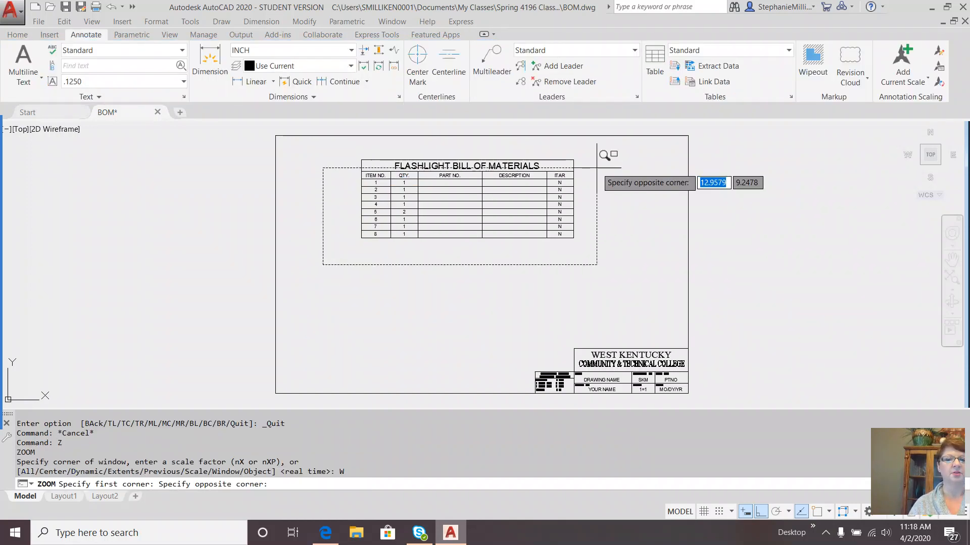
{"action": "left_click", "coordinate": [628, 132]}
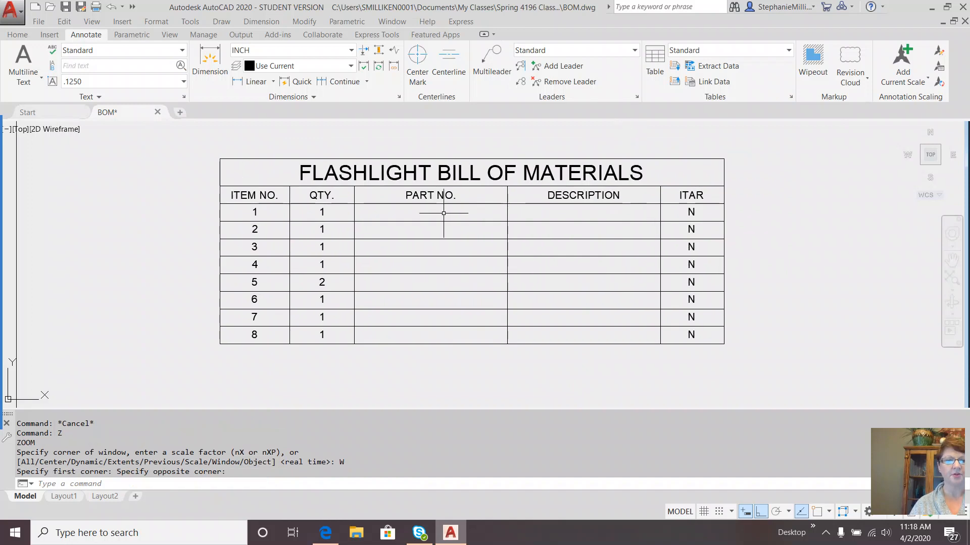
{"action": "left_click", "coordinate": [263, 174]}
{"action": "left_click", "coordinate": [260, 152]}
{"action": "left_click", "coordinate": [259, 162]}
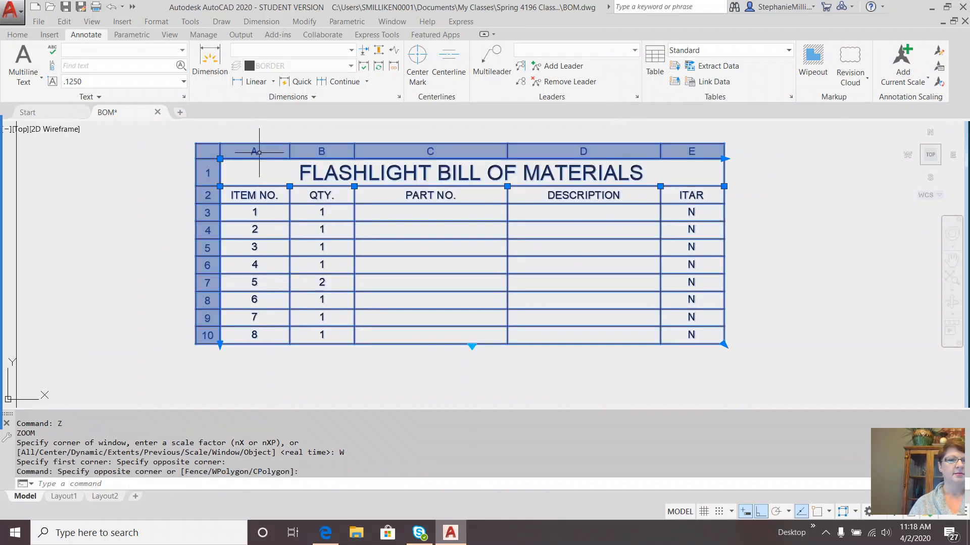
{"action": "left_click", "coordinate": [260, 152]}
{"action": "left_click", "coordinate": [289, 265]}
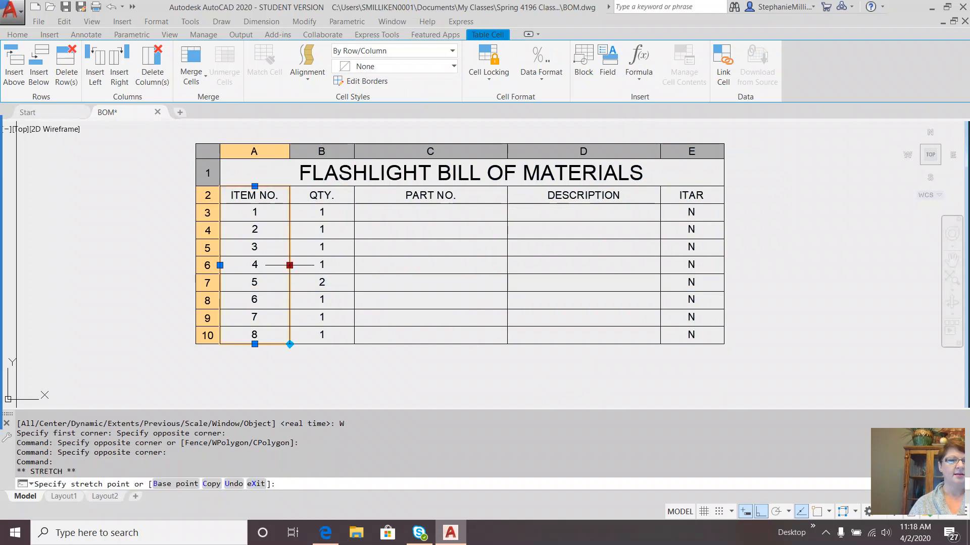
{"action": "left_click", "coordinate": [271, 265]}
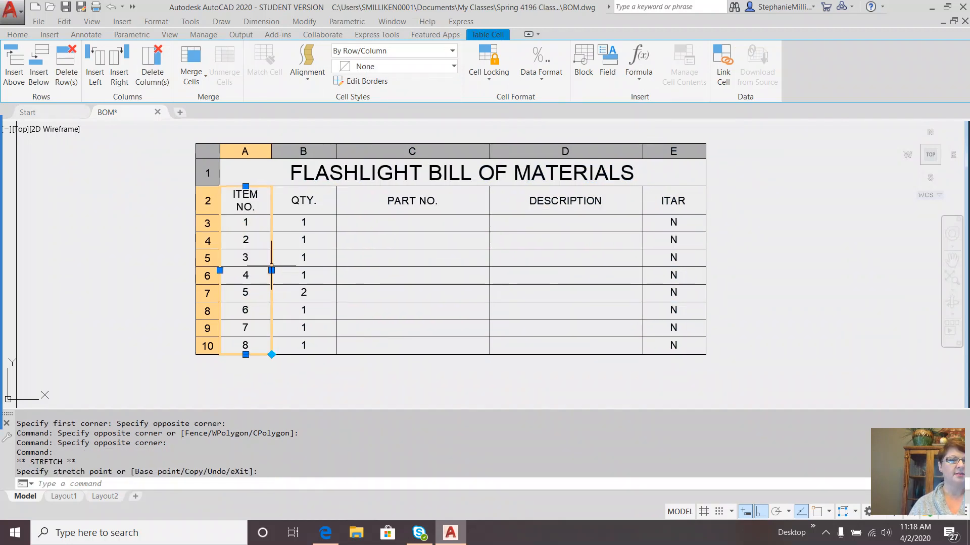
{"action": "left_click", "coordinate": [325, 149]}
{"action": "key", "text": "Escape"}
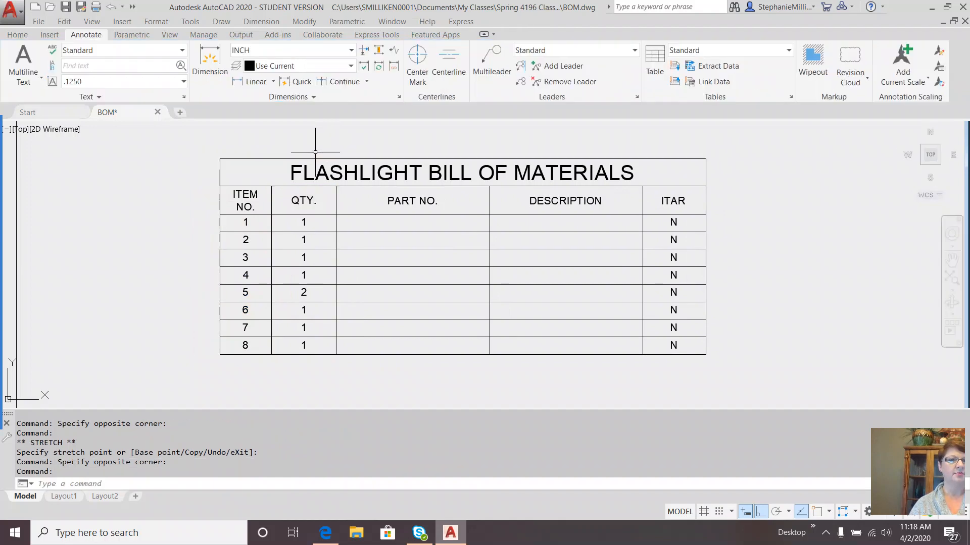
- Narrow the QTY. column by about 0.21 so that it matches the width of the ITEM NO. column
{"action": "left_click", "coordinate": [315, 152]}
{"action": "left_click", "coordinate": [314, 150]}
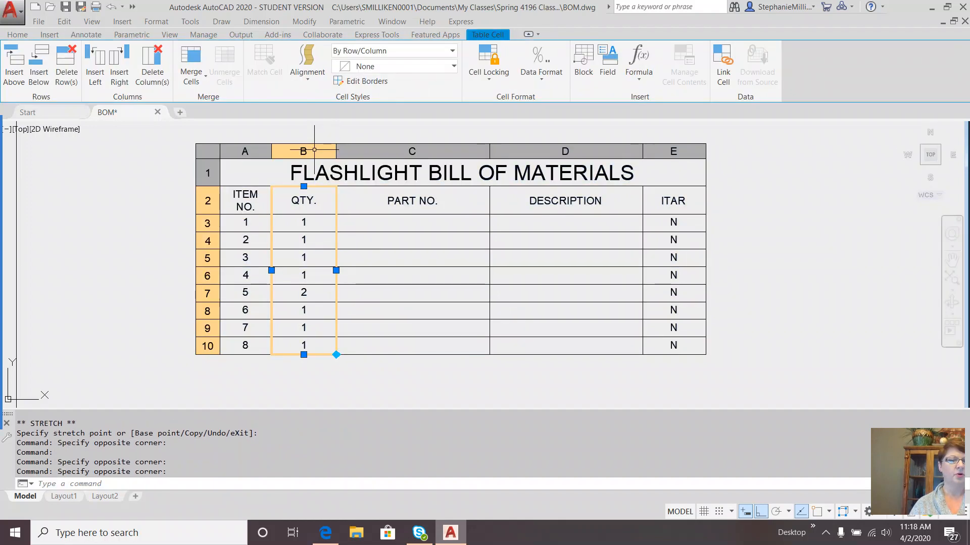
{"action": "left_click", "coordinate": [336, 270]}
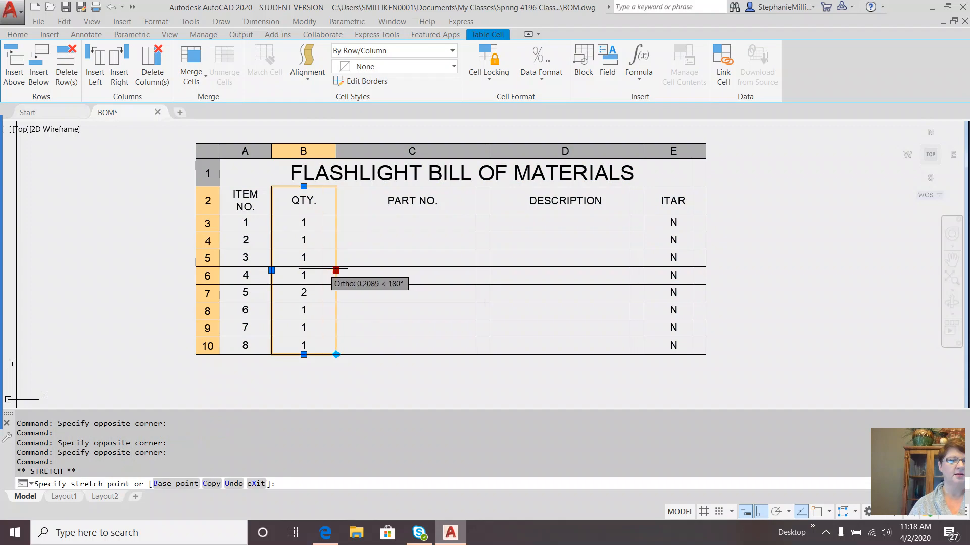
{"action": "left_click", "coordinate": [209, 242]}
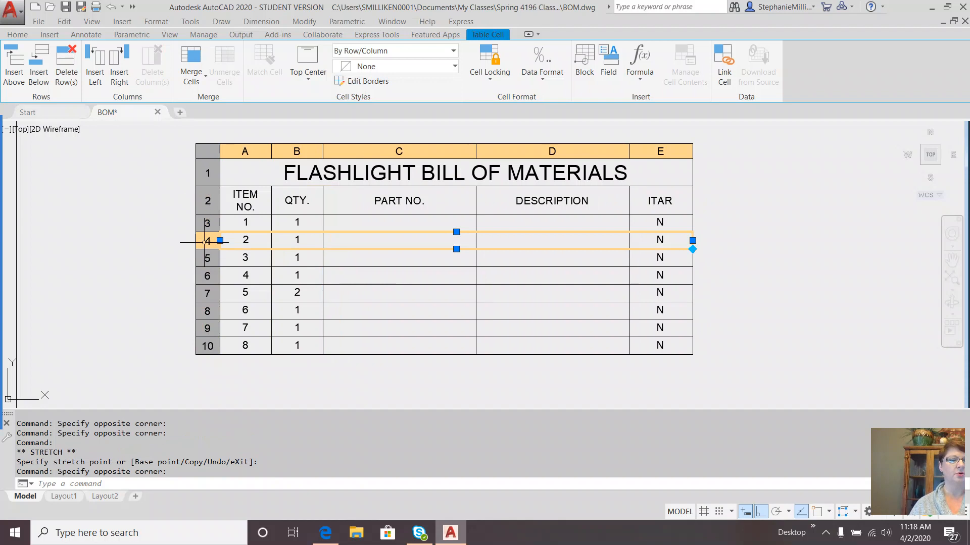
{"action": "left_click", "coordinate": [204, 243]}
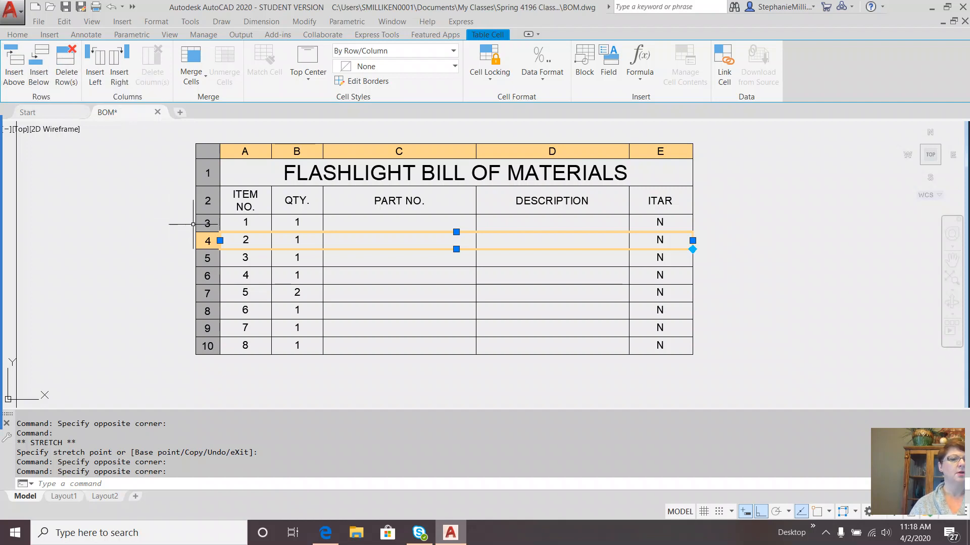
{"action": "left_click", "coordinate": [251, 152]}
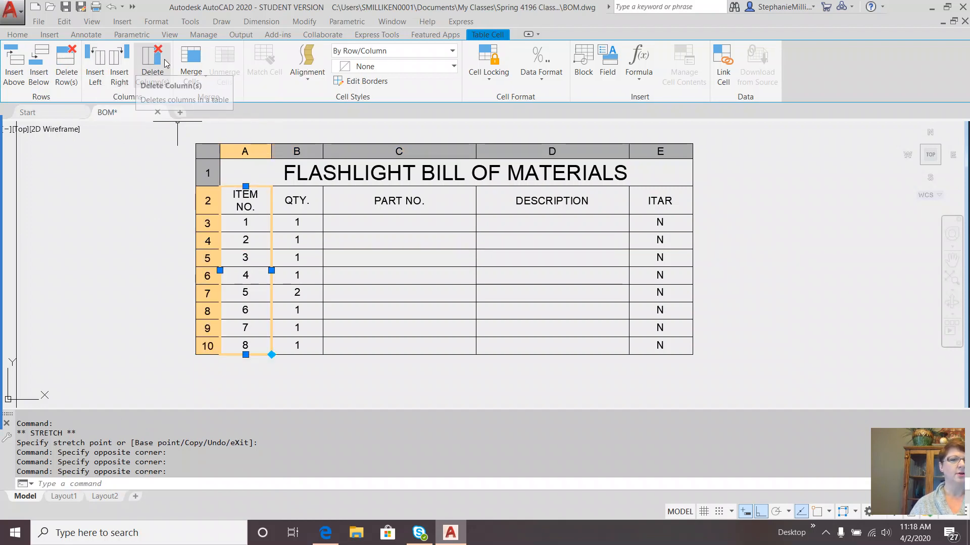
{"action": "left_click", "coordinate": [347, 221]}
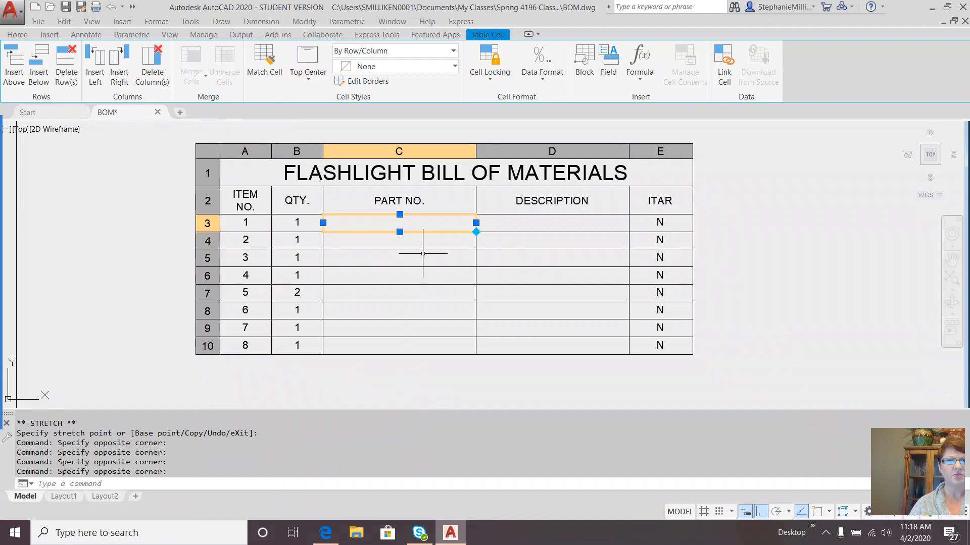
{"action": "key", "text": "Escape"}
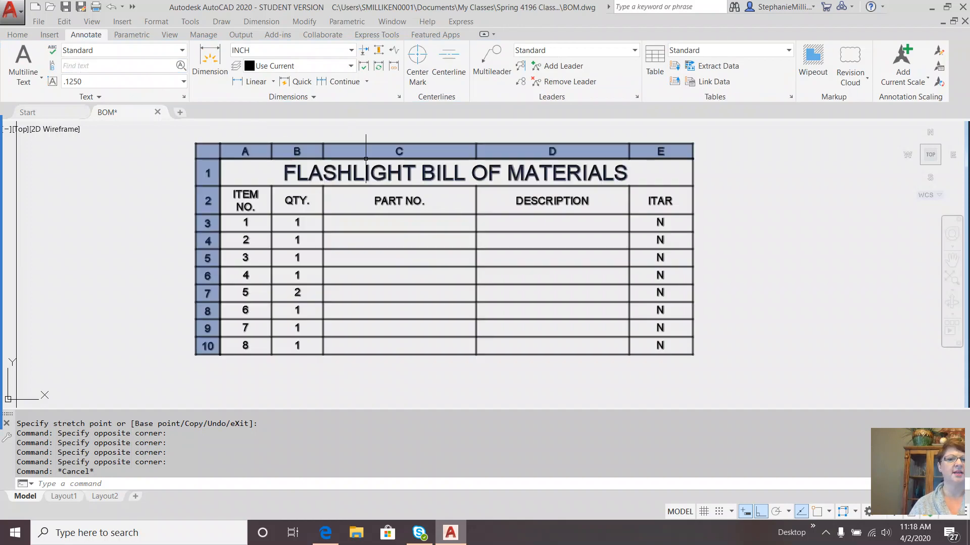
{"action": "left_click", "coordinate": [366, 159]}
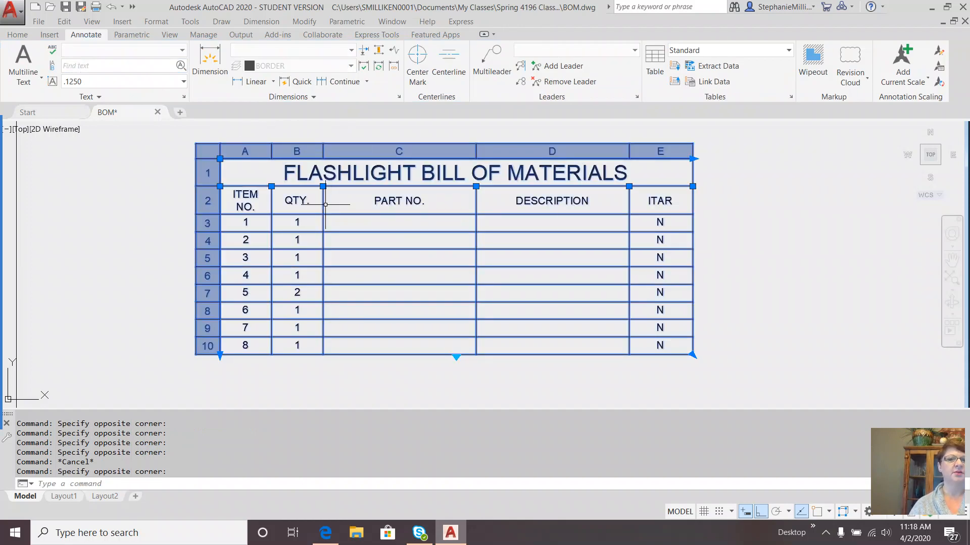
- Open the list of data formats for the whole PART NO. column
{"action": "left_click", "coordinate": [384, 150]}
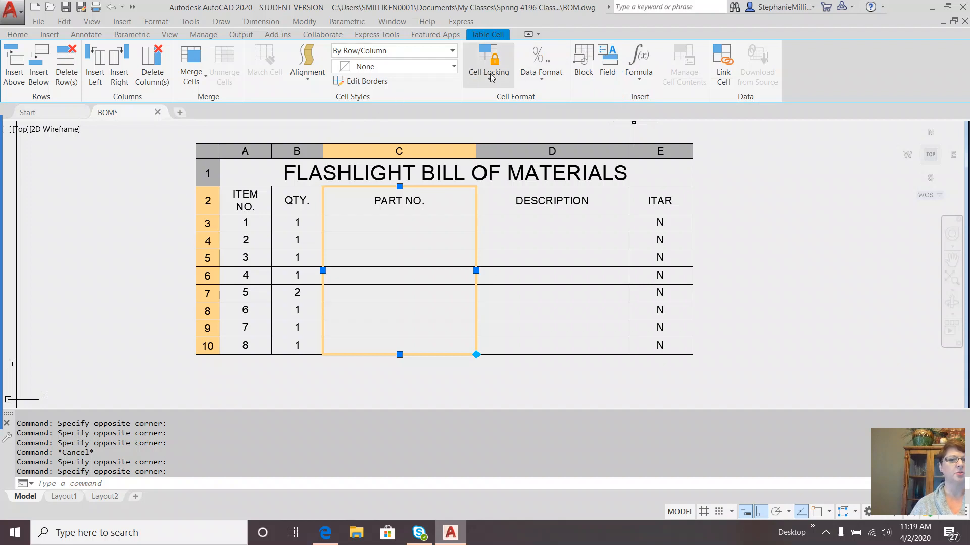
{"action": "left_click", "coordinate": [543, 78]}
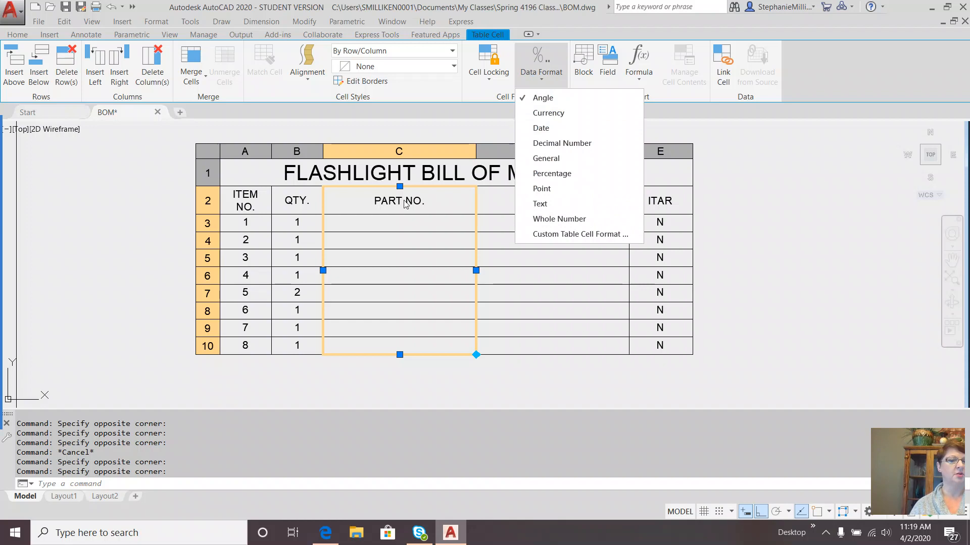
{"action": "left_click", "coordinate": [583, 220]}
{"action": "key", "text": "Escape"}
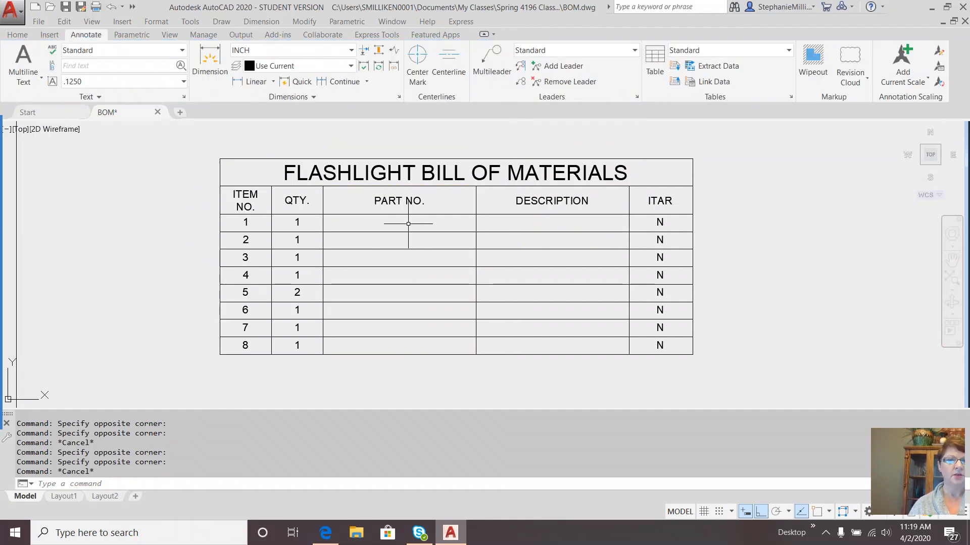
- Look up the first part number on the assignment page in the browser and enter ASSY - 0031 as item 1's part number in the drawing table
{"action": "left_click", "coordinate": [408, 224]}
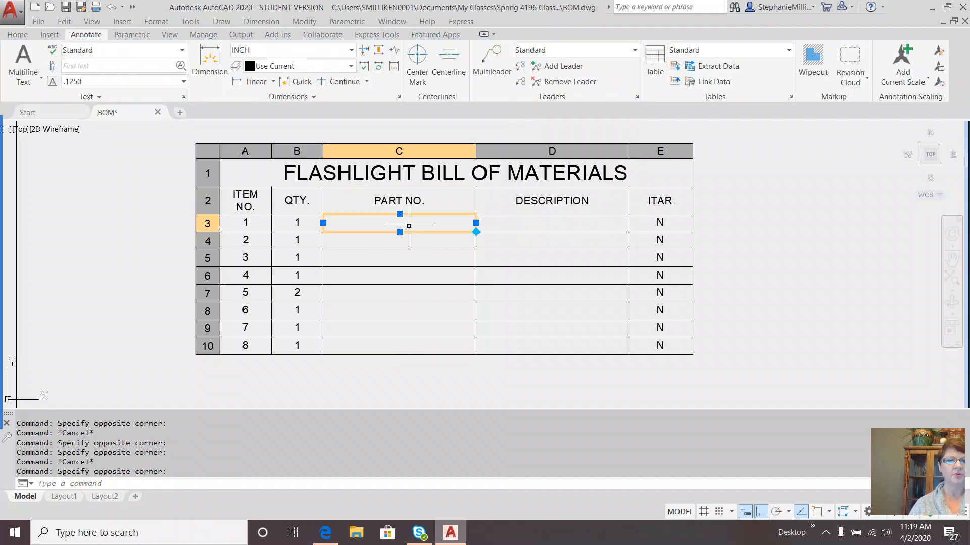
{"action": "left_click", "coordinate": [326, 534]}
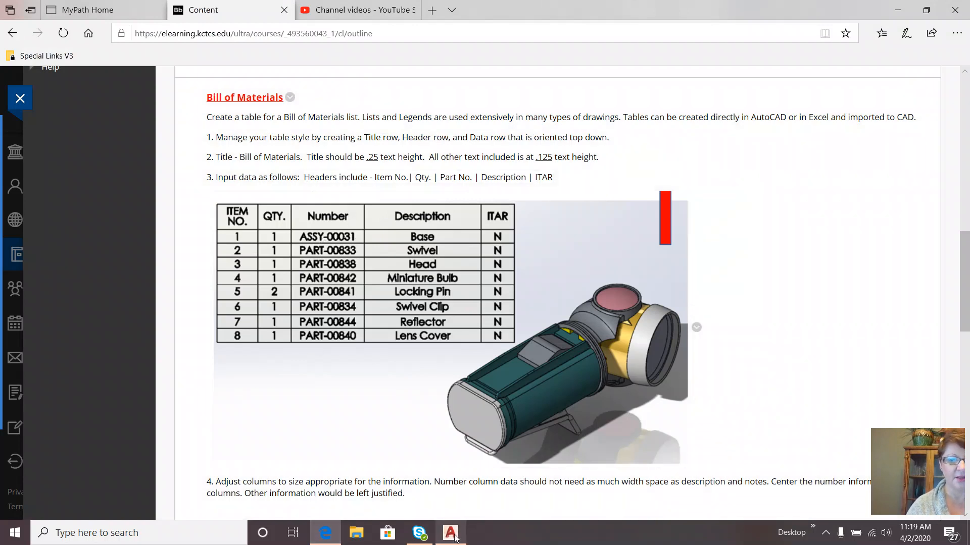
{"action": "left_click", "coordinate": [450, 533]}
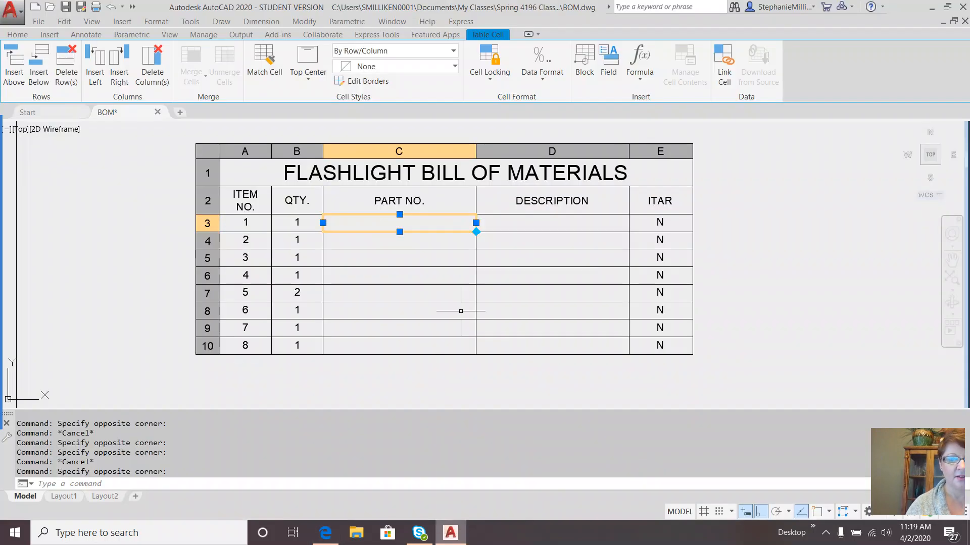
{"action": "double_click", "coordinate": [441, 222]}
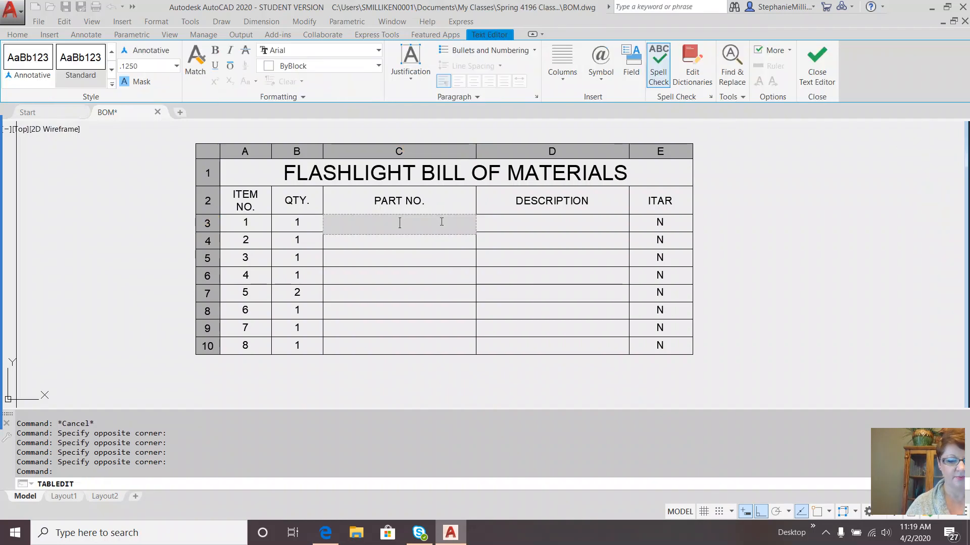
{"action": "key", "text": "BackSpace"}
{"action": "type", "text": "SSY - 0003"}
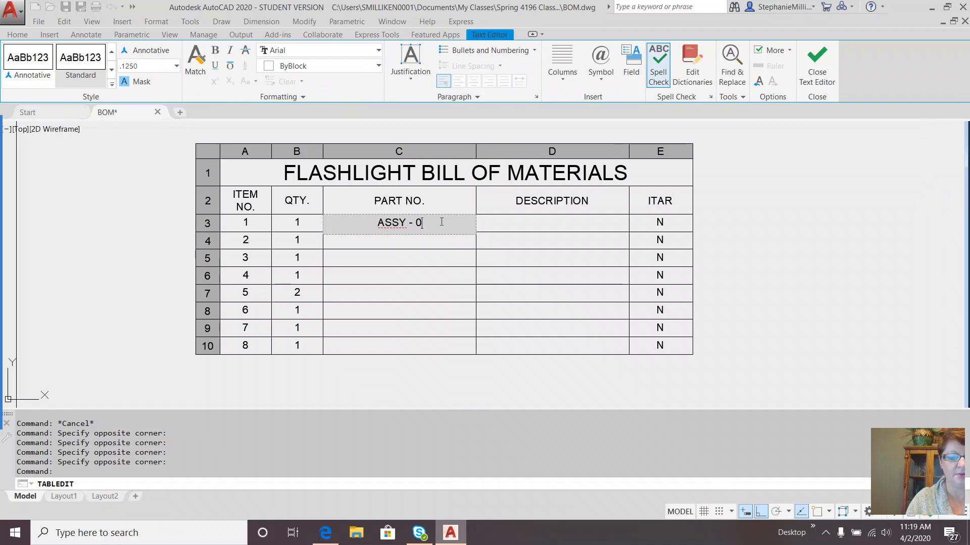
{"action": "key", "text": "BackSpace"}
{"action": "key", "text": "BackSpace"}
{"action": "type", "text": "31"}
{"action": "key", "text": "Return"}
- Enter PART - 00083 as the part number of item 2, consulting the assignment page in the browser
{"action": "type", "text": "PART"}
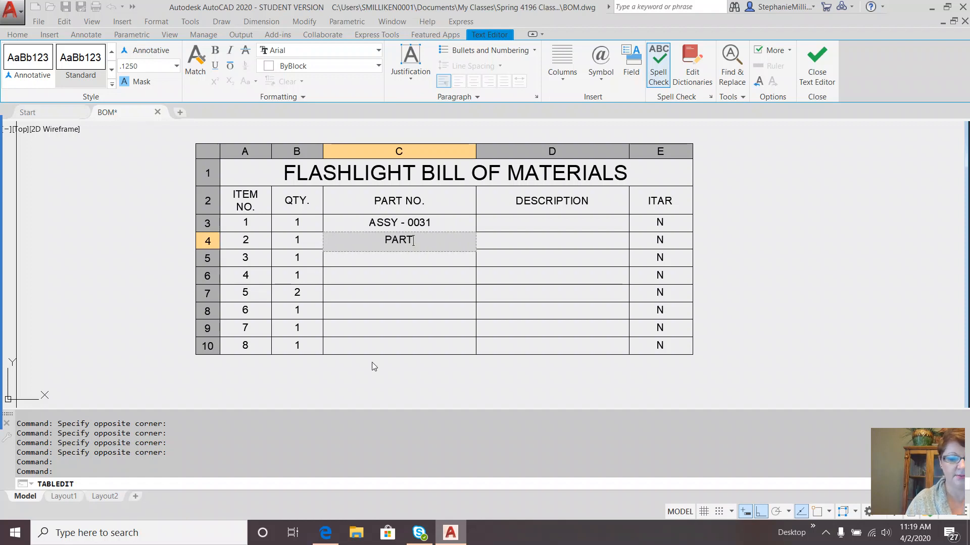
{"action": "left_click", "coordinate": [333, 537]}
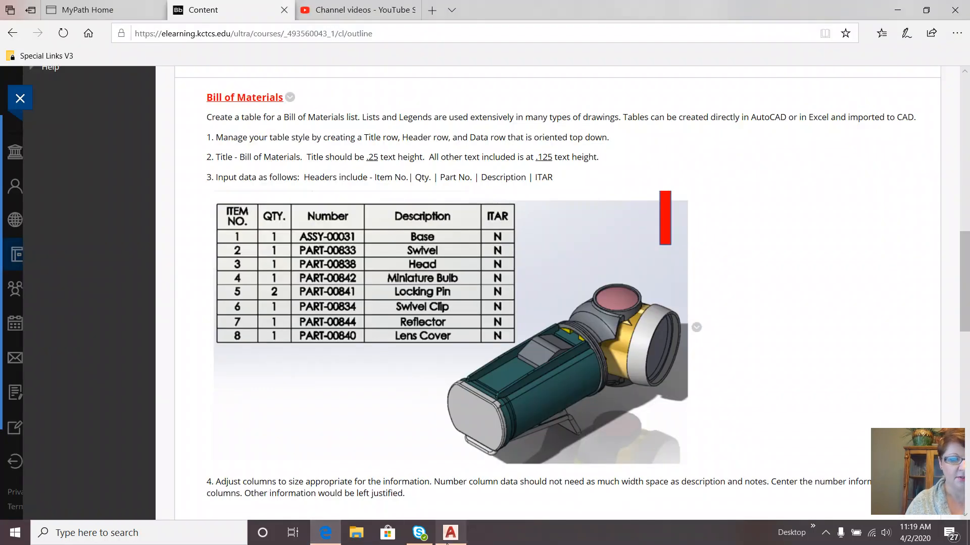
{"action": "left_click", "coordinate": [451, 533]}
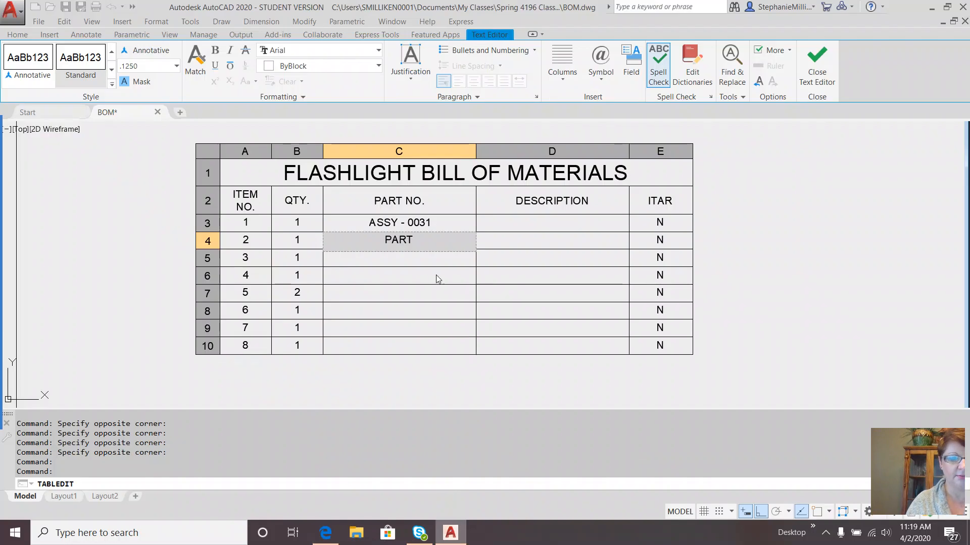
{"action": "type", "text": "- 00083"}
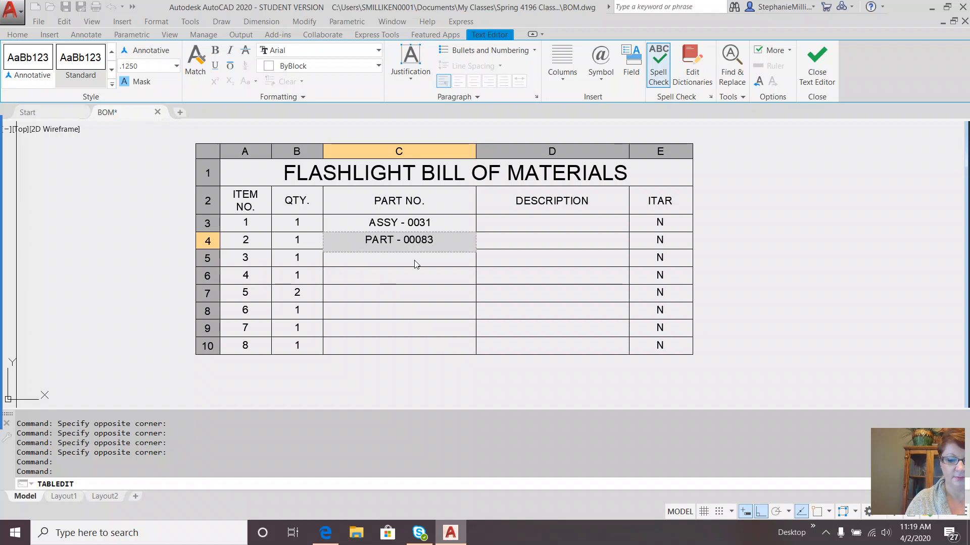
{"action": "left_click", "coordinate": [415, 261]}
- Check the part numbers and descriptions on the browser's assignment page and return to the AutoCAD drawing
{"action": "left_click", "coordinate": [325, 531]}
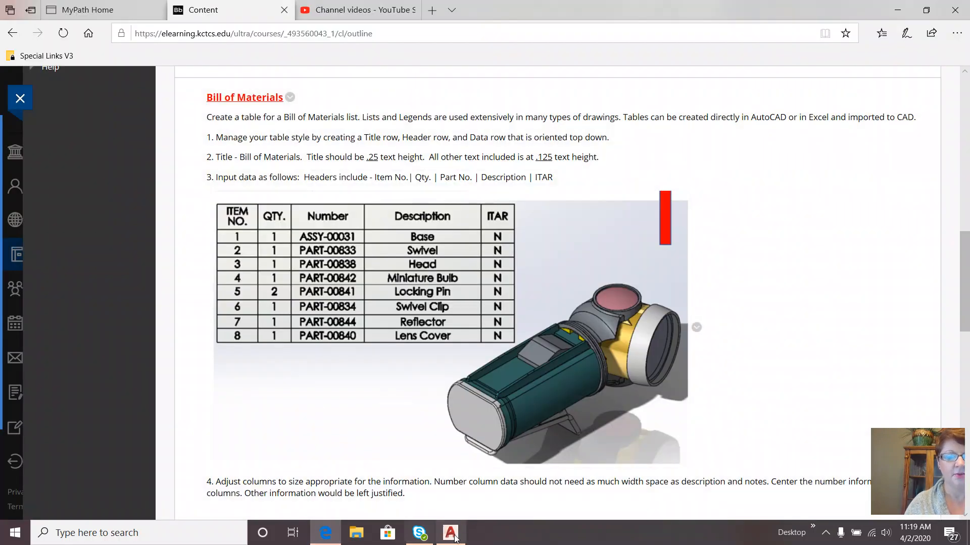
{"action": "left_click", "coordinate": [450, 533]}
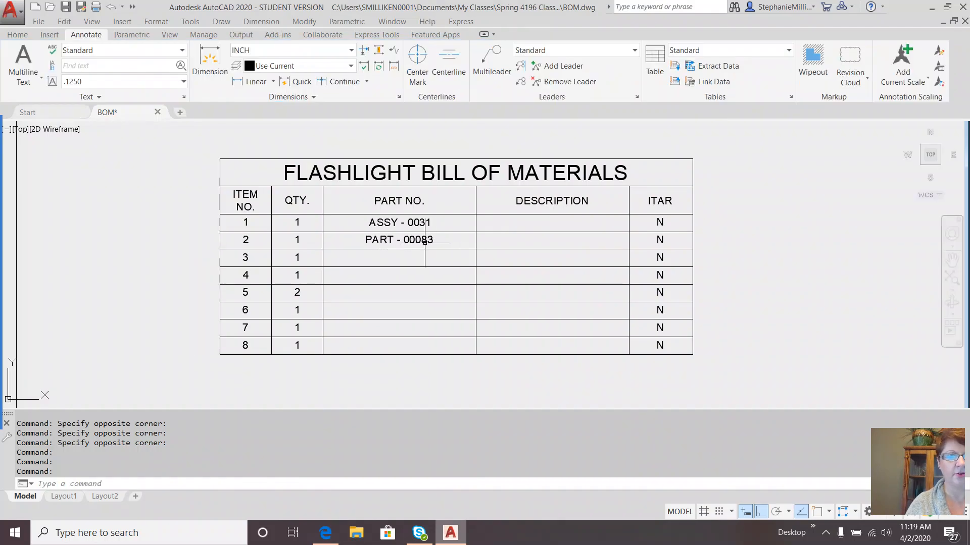
{"action": "left_click", "coordinate": [555, 223]}
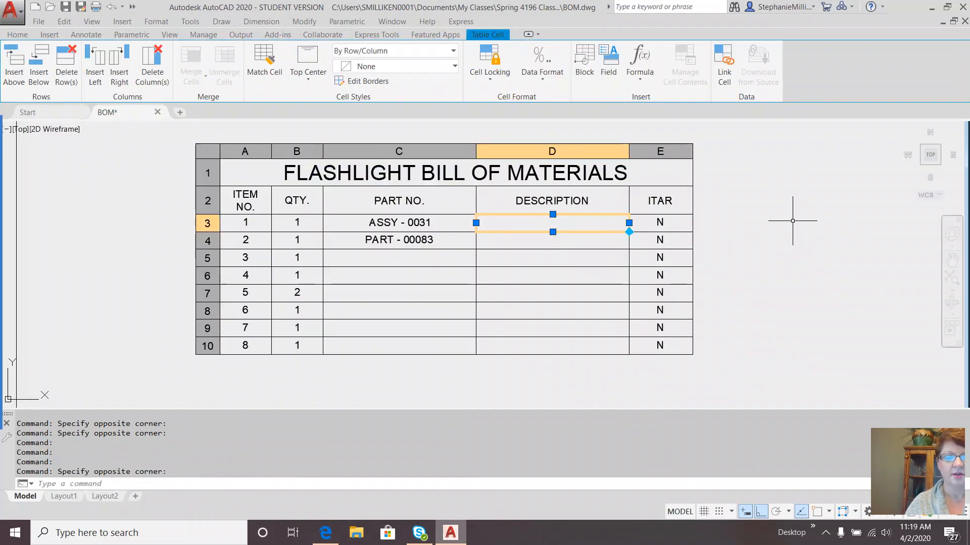
{"action": "key", "text": "Escape"}
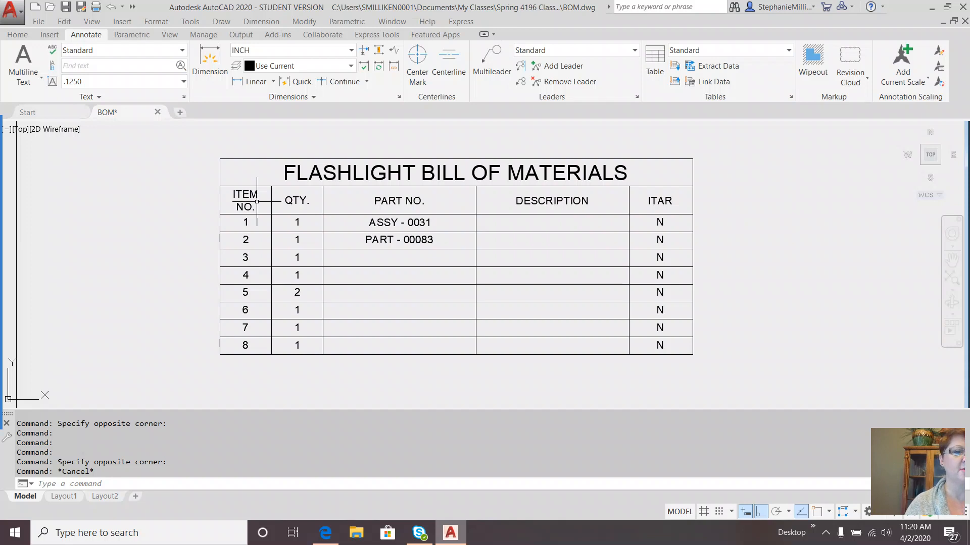
- Try to set the text height of the table's header row to 0.200
{"action": "left_click", "coordinate": [234, 198]}
{"action": "left_click", "coordinate": [205, 196]}
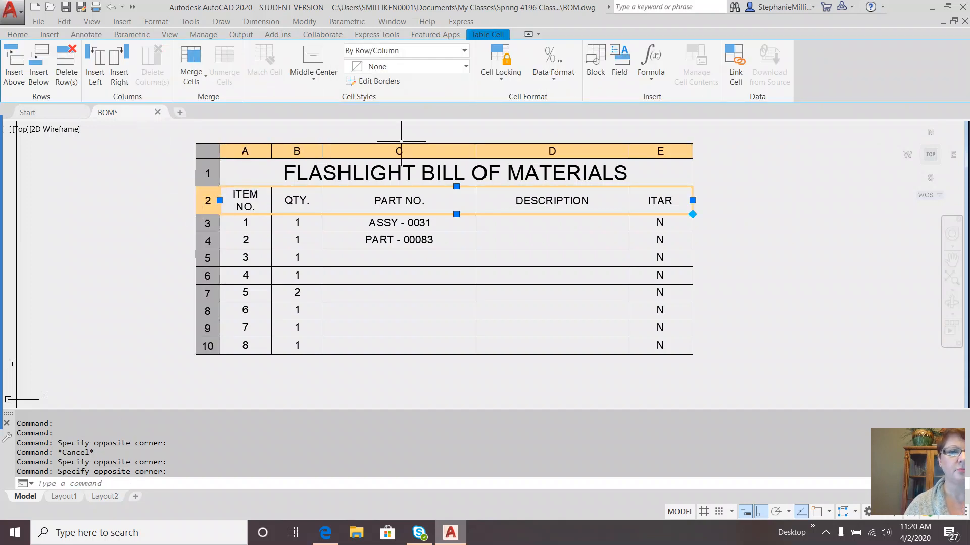
{"action": "left_click", "coordinate": [94, 35]}
{"action": "left_click", "coordinate": [184, 81]}
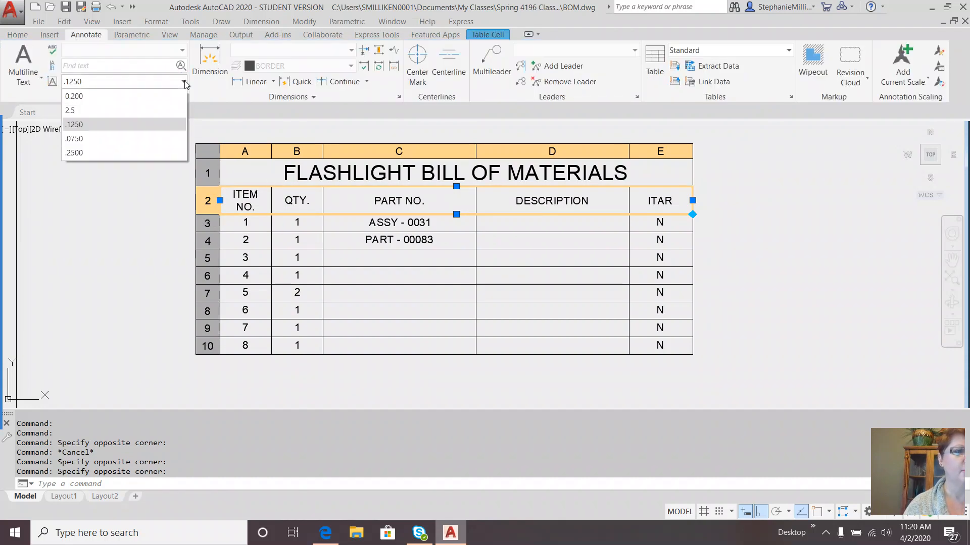
{"action": "left_click", "coordinate": [110, 95]}
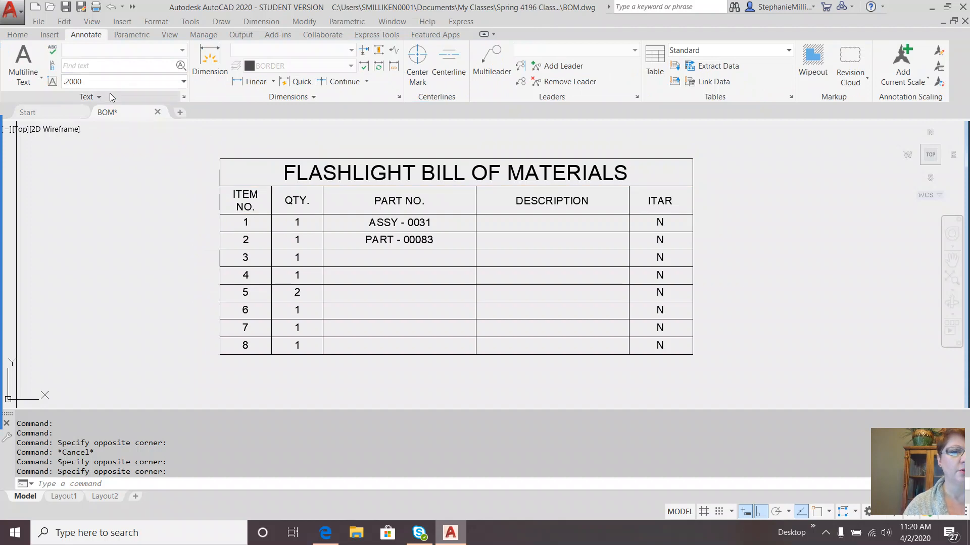
{"action": "left_click", "coordinate": [246, 198]}
{"action": "left_click", "coordinate": [293, 201]}
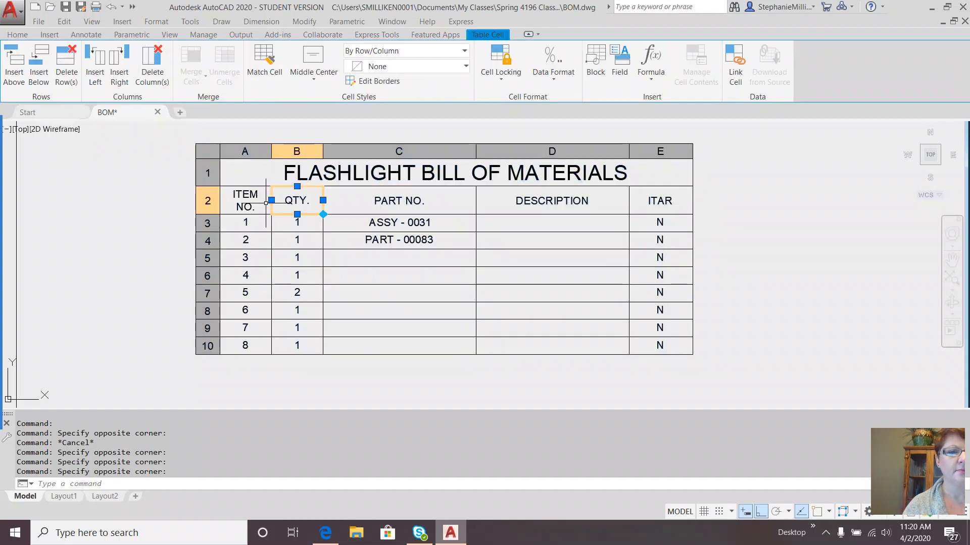
{"action": "left_click", "coordinate": [85, 35]}
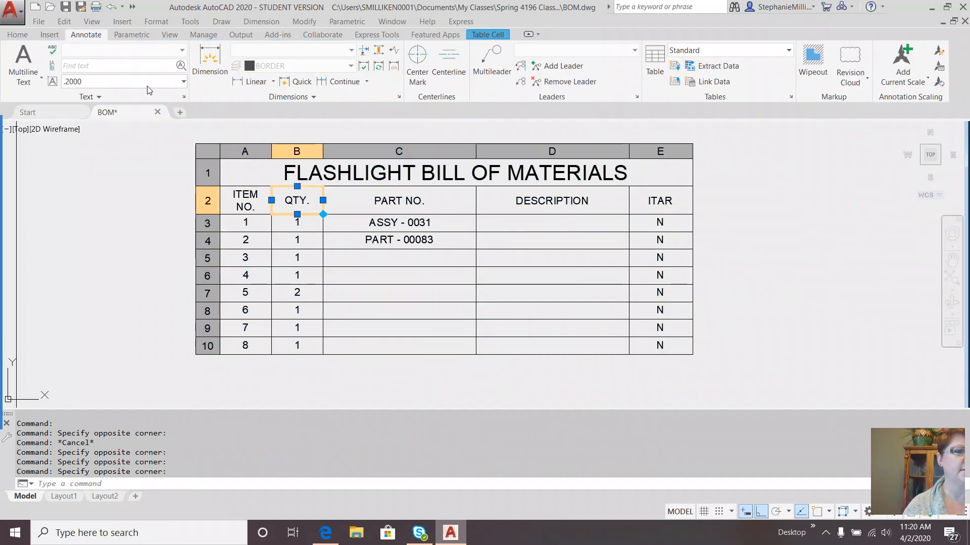
{"action": "key", "text": "Escape"}
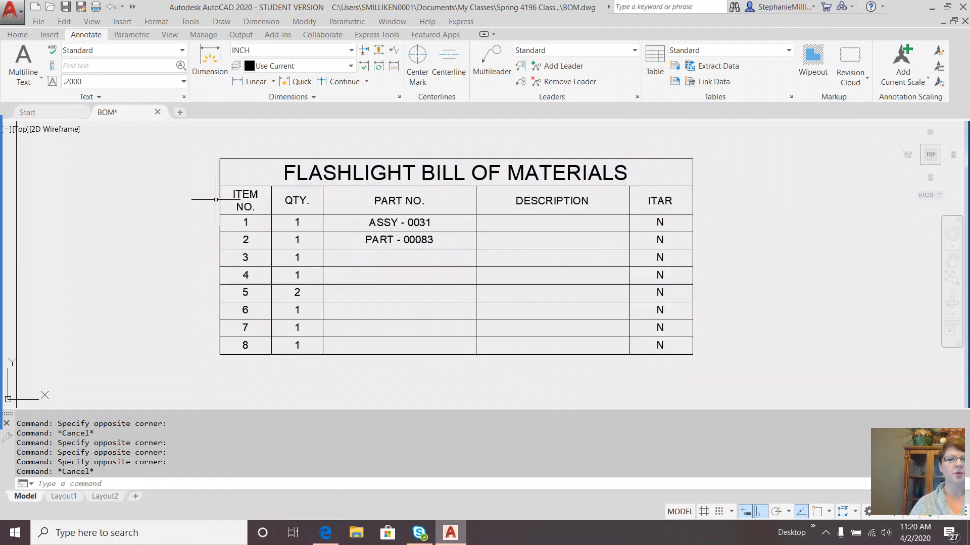
- Select the whole header row of the table and bring up the annotation text settings
{"action": "left_click", "coordinate": [219, 202]}
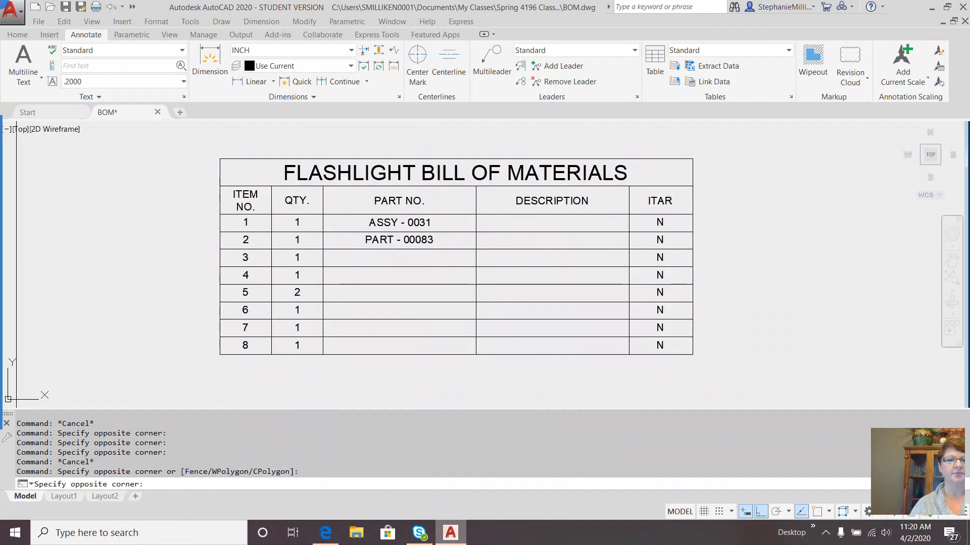
{"action": "left_click", "coordinate": [209, 200]}
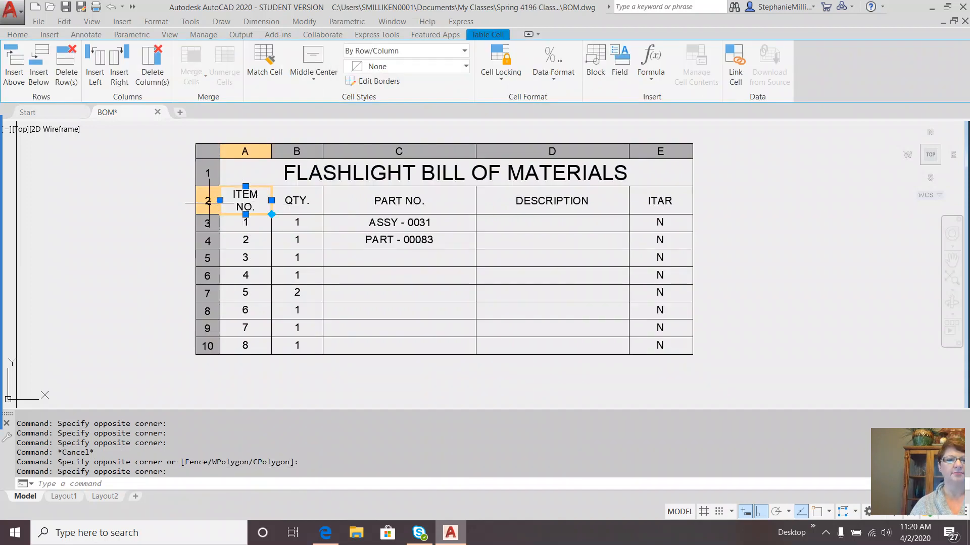
{"action": "left_click", "coordinate": [85, 34]}
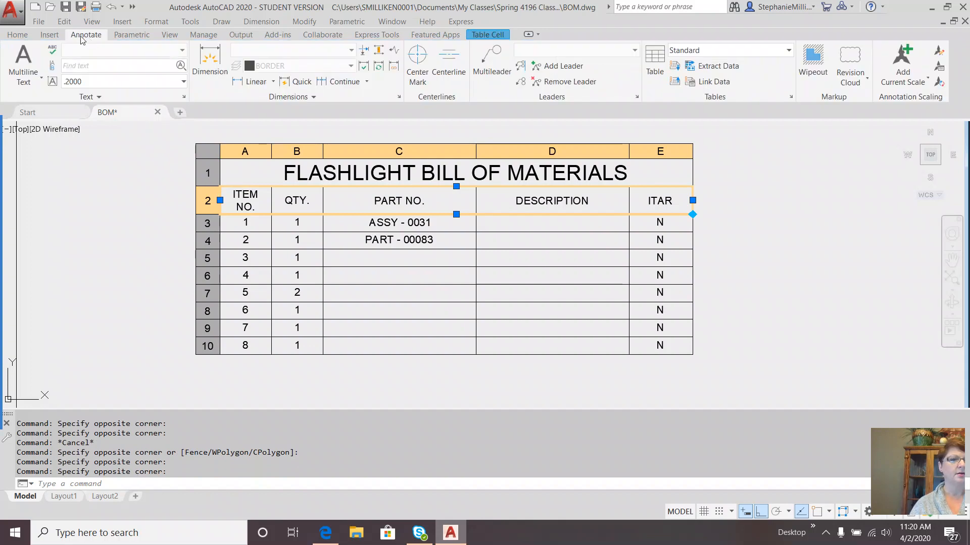